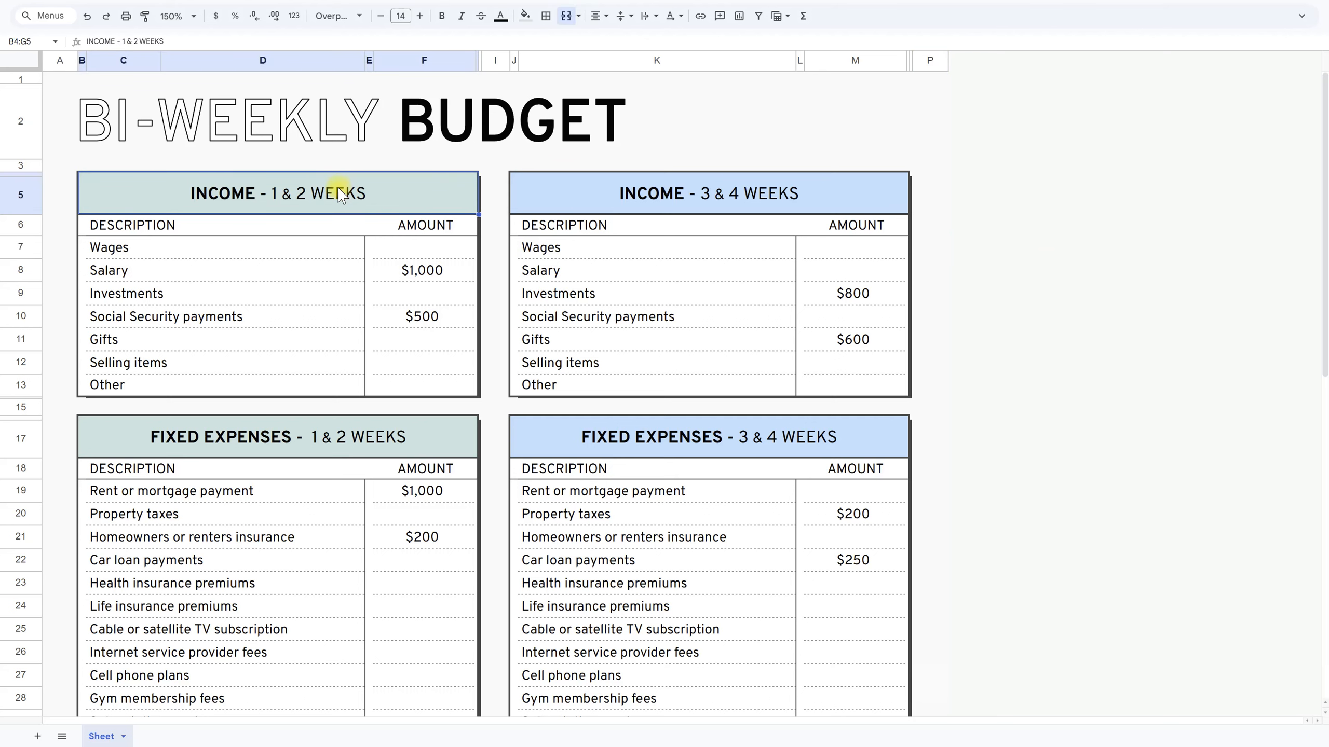
- Review the budget sheet's layout, comparing the 1 & 2 weeks column block with the 3 & 4 weeks block from income to summary
{"action": "left_click", "coordinate": [744, 201]}
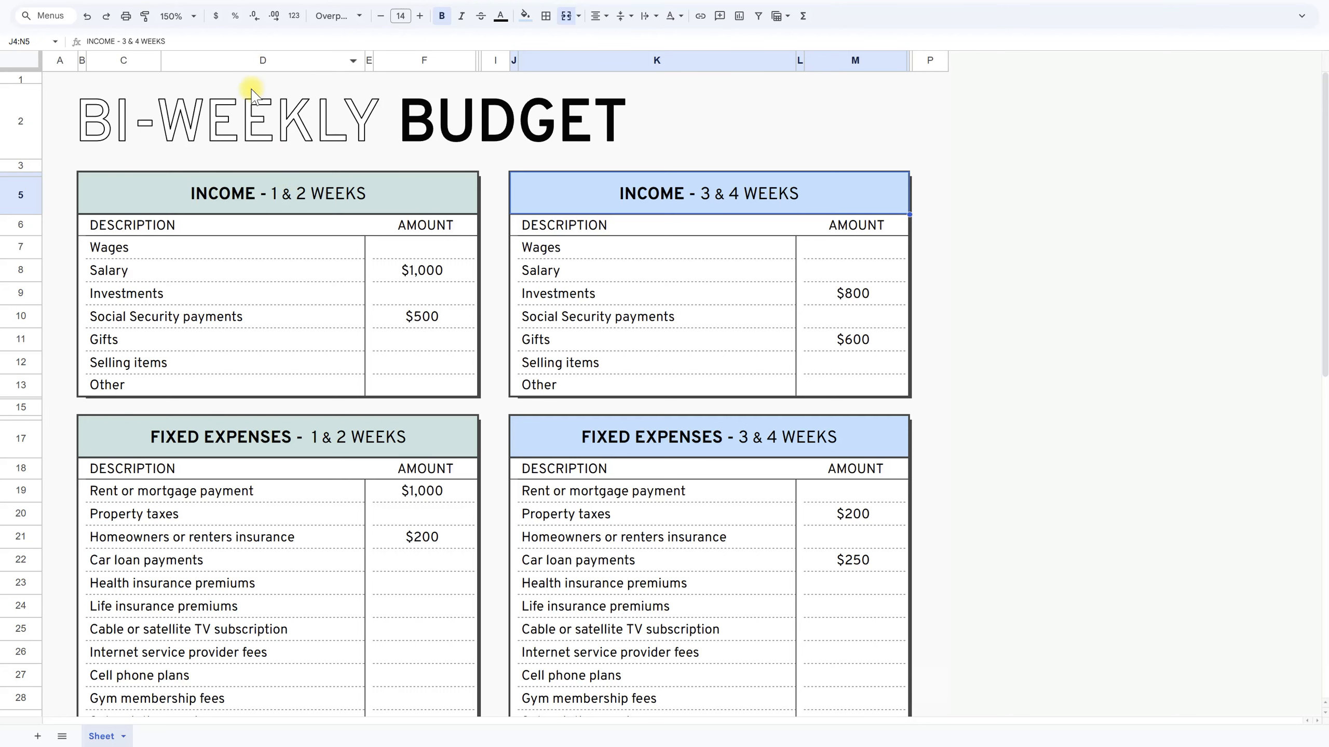
{"action": "left_click_drag", "start_coordinate": [128, 61], "coordinate": [425, 64]}
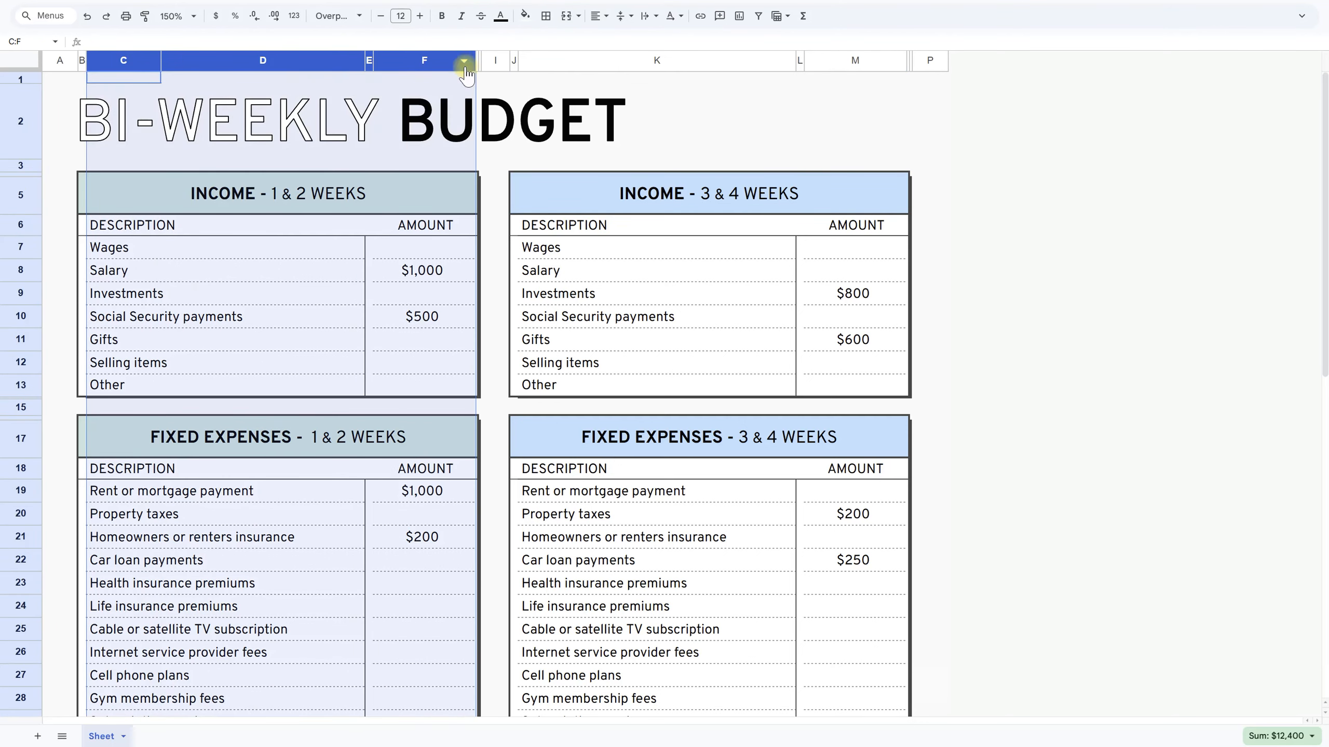
{"action": "left_click_drag", "start_coordinate": [563, 60], "coordinate": [930, 60]}
{"action": "left_click", "coordinate": [1034, 207]}
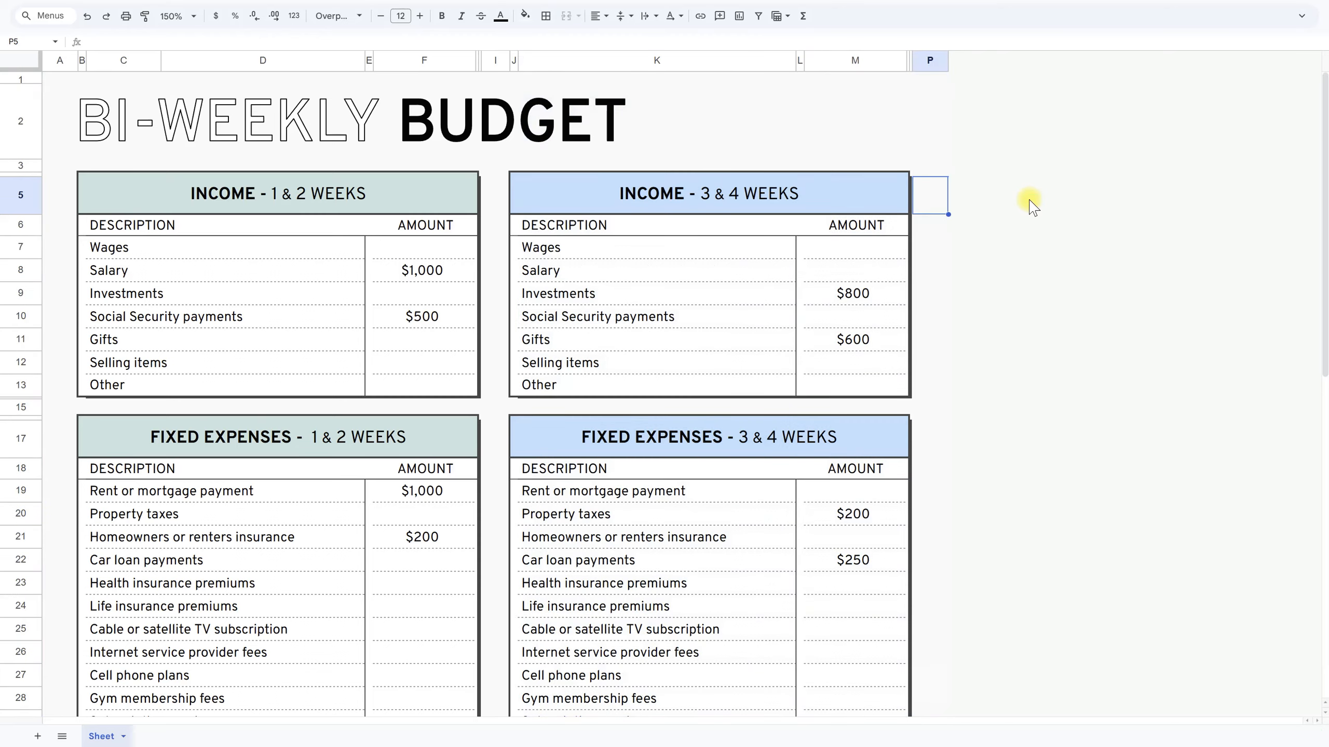
{"action": "scroll", "coordinate": [944, 207], "scroll_direction": "down", "scroll_amount": 5}
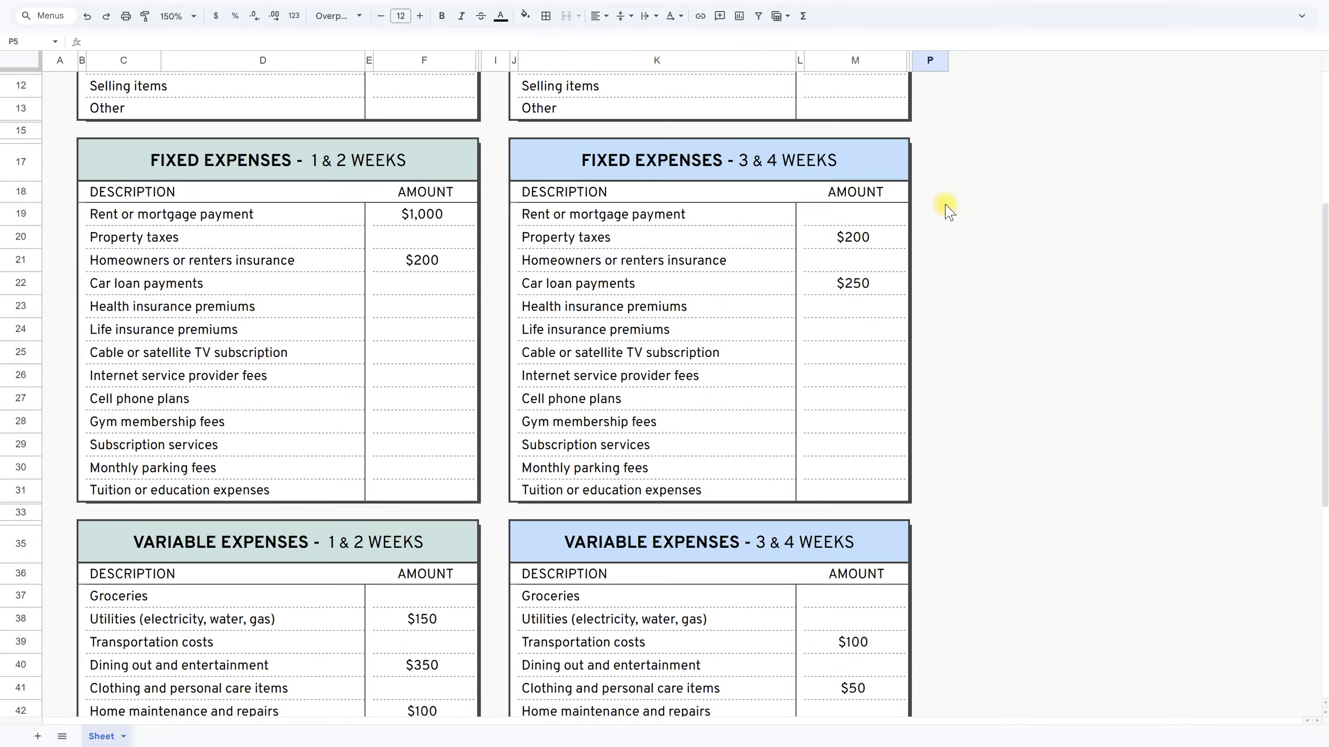
{"action": "scroll", "coordinate": [942, 208], "scroll_direction": "down", "scroll_amount": 7}
{"action": "scroll", "coordinate": [925, 210], "scroll_direction": "up", "scroll_amount": 12}
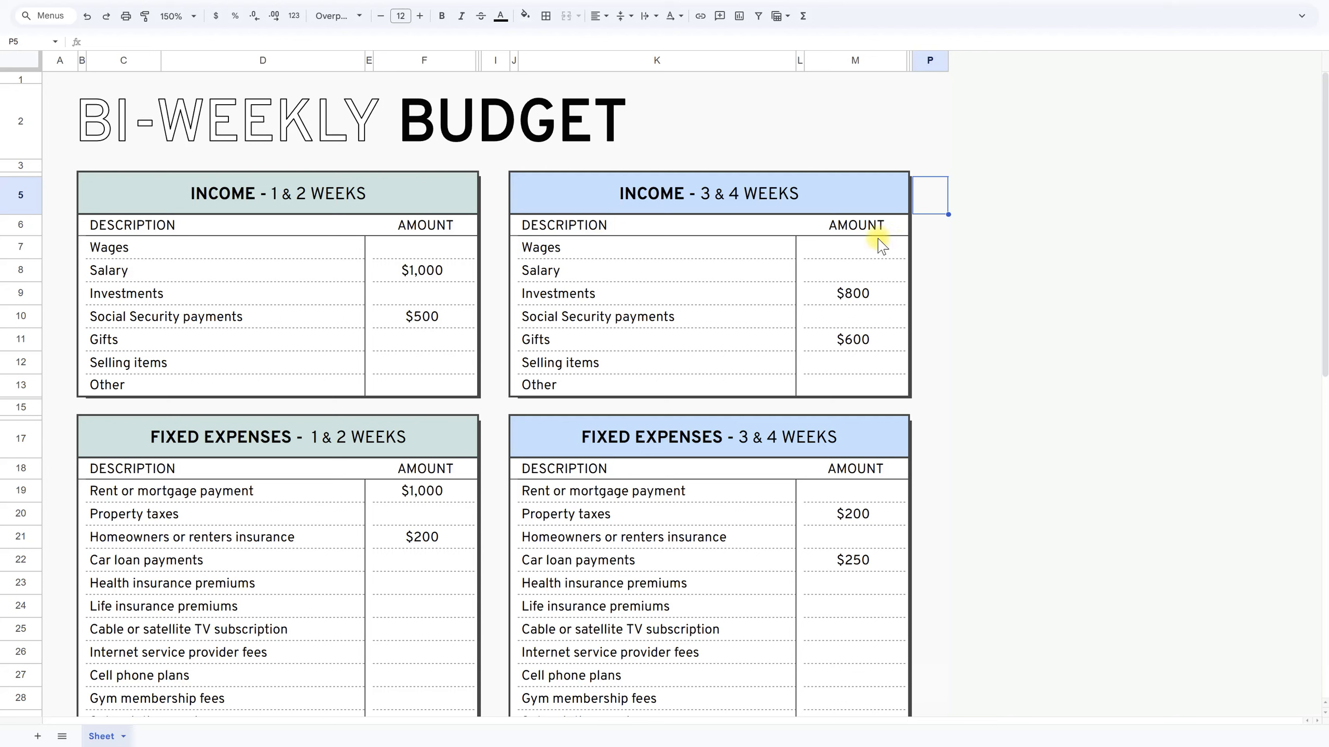
{"action": "left_click", "coordinate": [208, 199]}
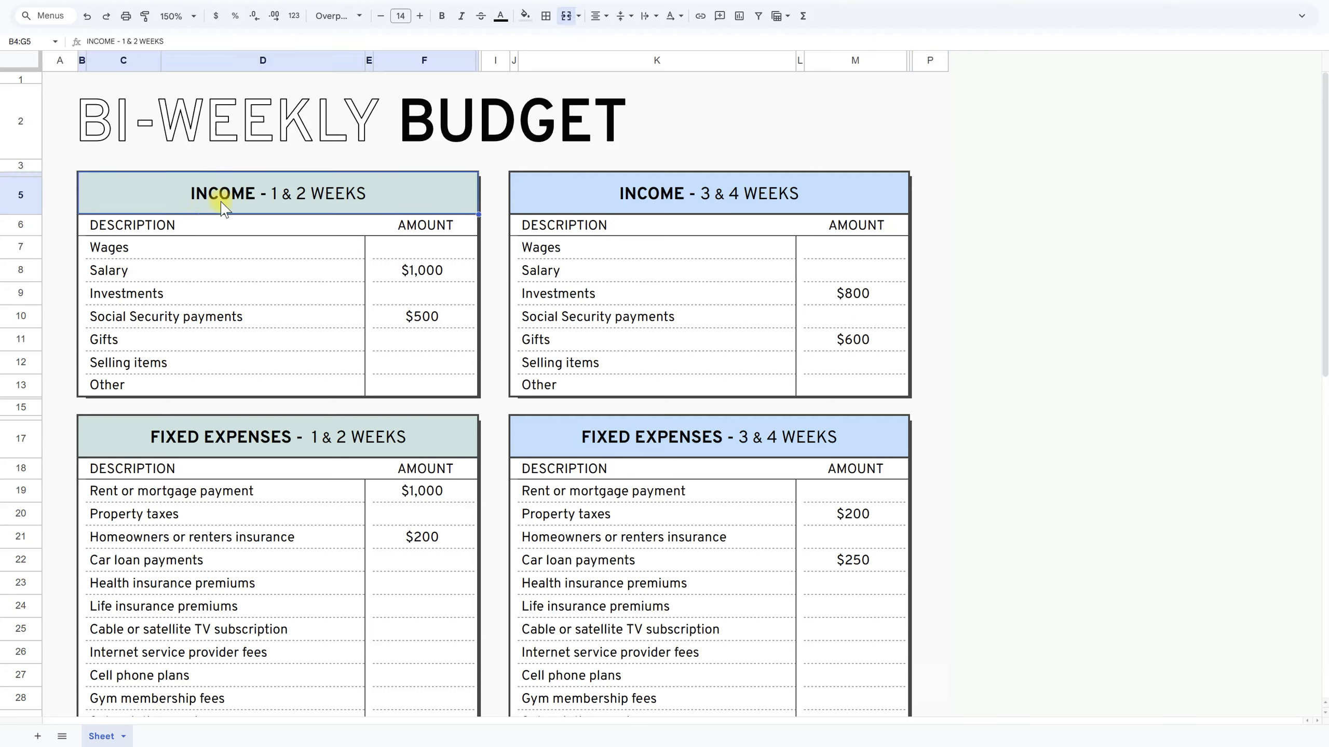
{"action": "left_click", "coordinate": [550, 209]}
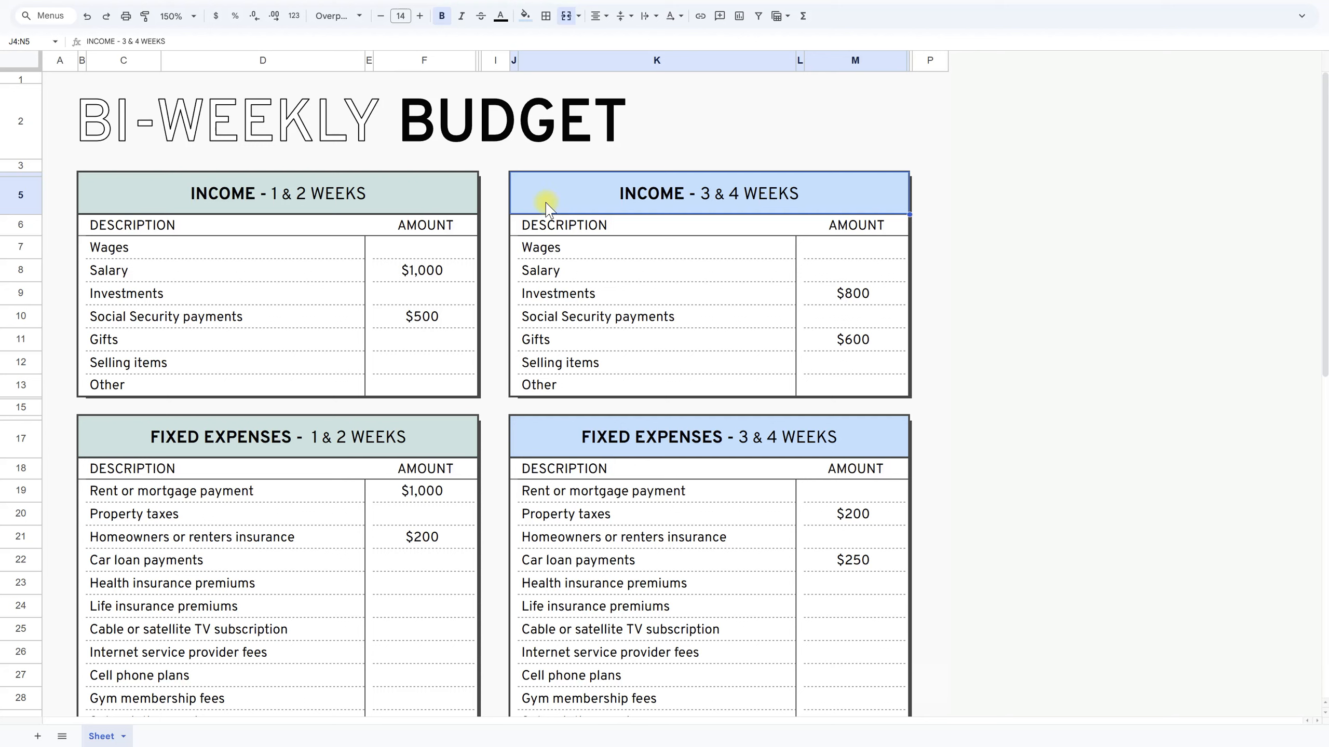
- Examine the income descriptions for weeks 1 & 2 and the income amounts entered for both two-week periods
{"action": "left_click", "coordinate": [113, 275]}
{"action": "double_click", "coordinate": [112, 276]}
{"action": "left_click", "coordinate": [155, 294]}
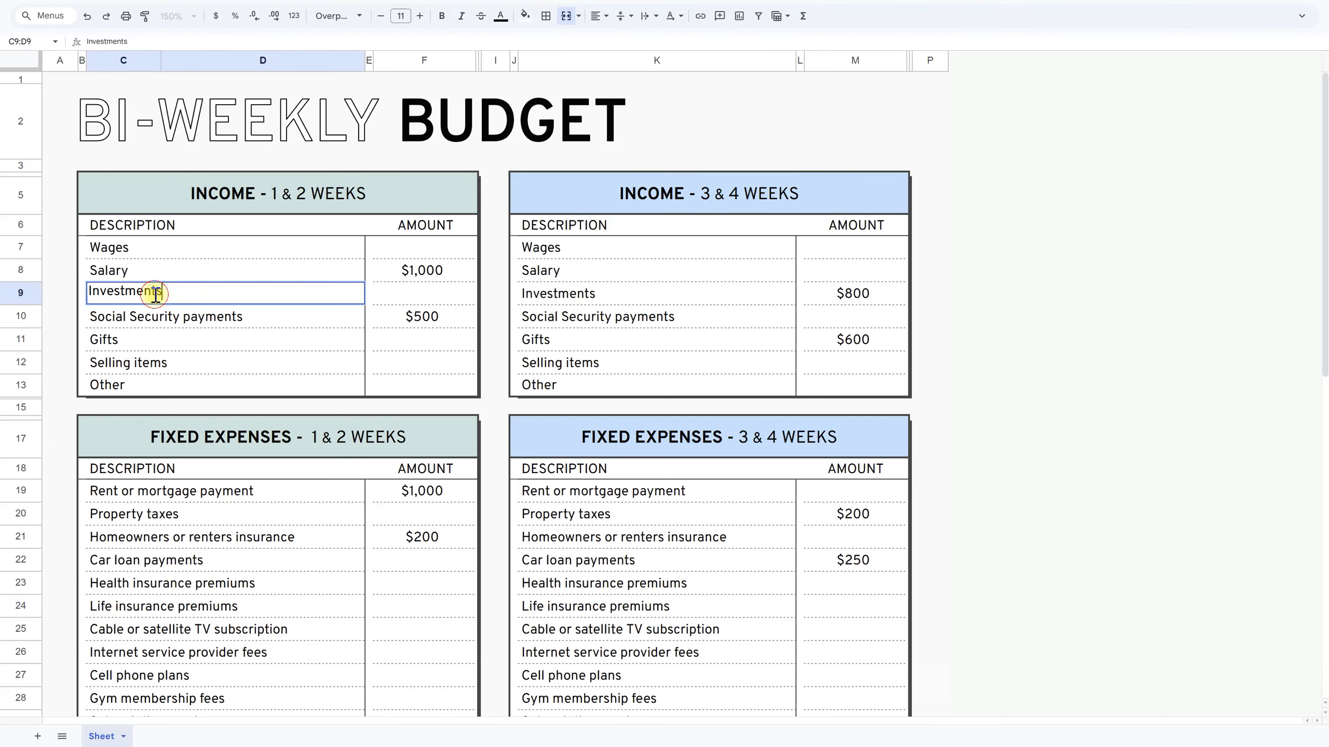
{"action": "double_click", "coordinate": [178, 294]}
{"action": "left_click", "coordinate": [126, 372]}
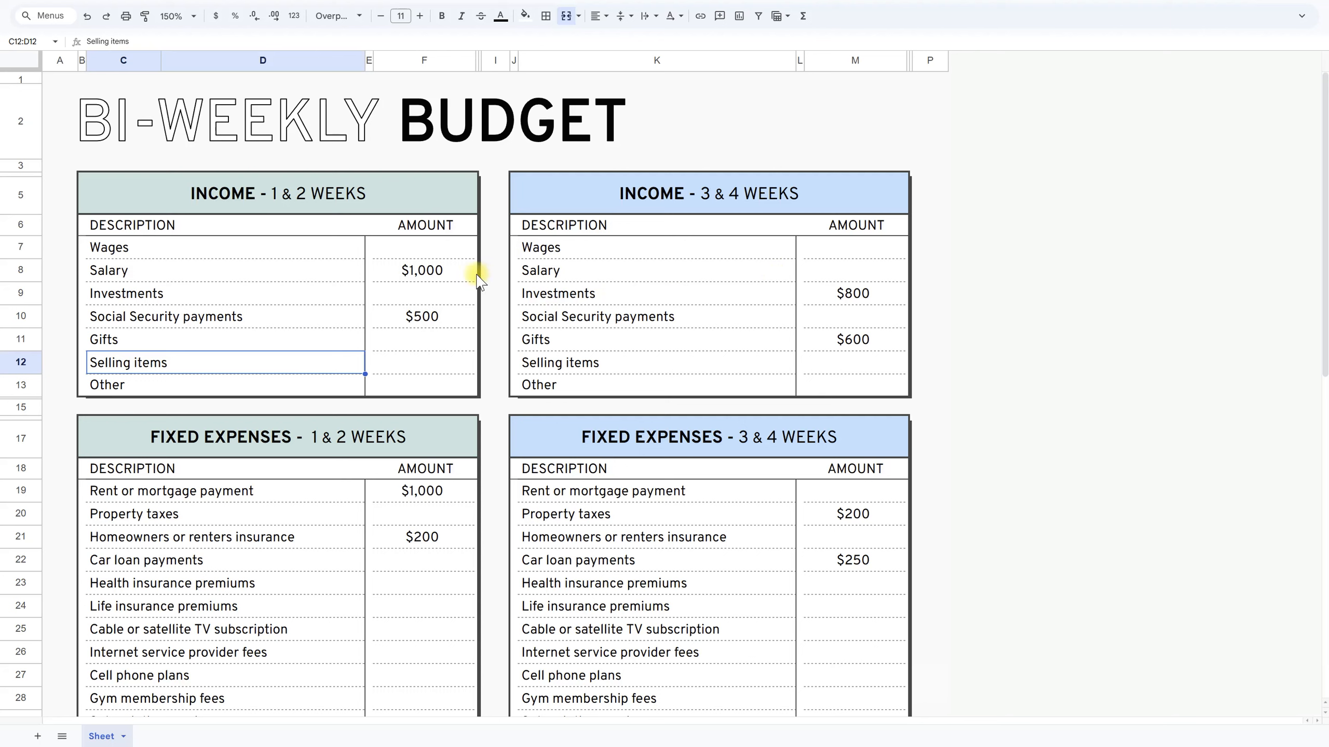
{"action": "left_click", "coordinate": [442, 270]}
{"action": "double_click", "coordinate": [436, 272]}
{"action": "left_click_drag", "start_coordinate": [436, 272], "coordinate": [362, 289]}
{"action": "left_click", "coordinate": [396, 316]}
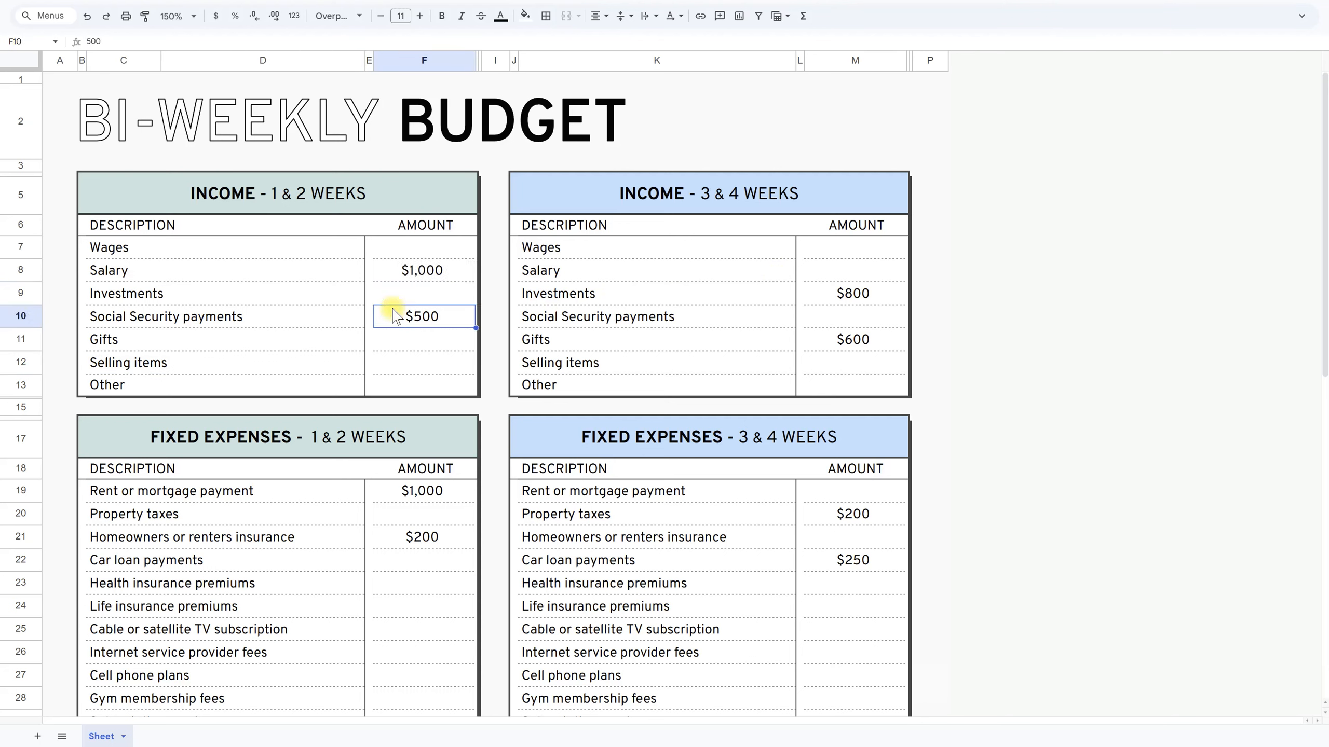
{"action": "left_click", "coordinate": [436, 340]}
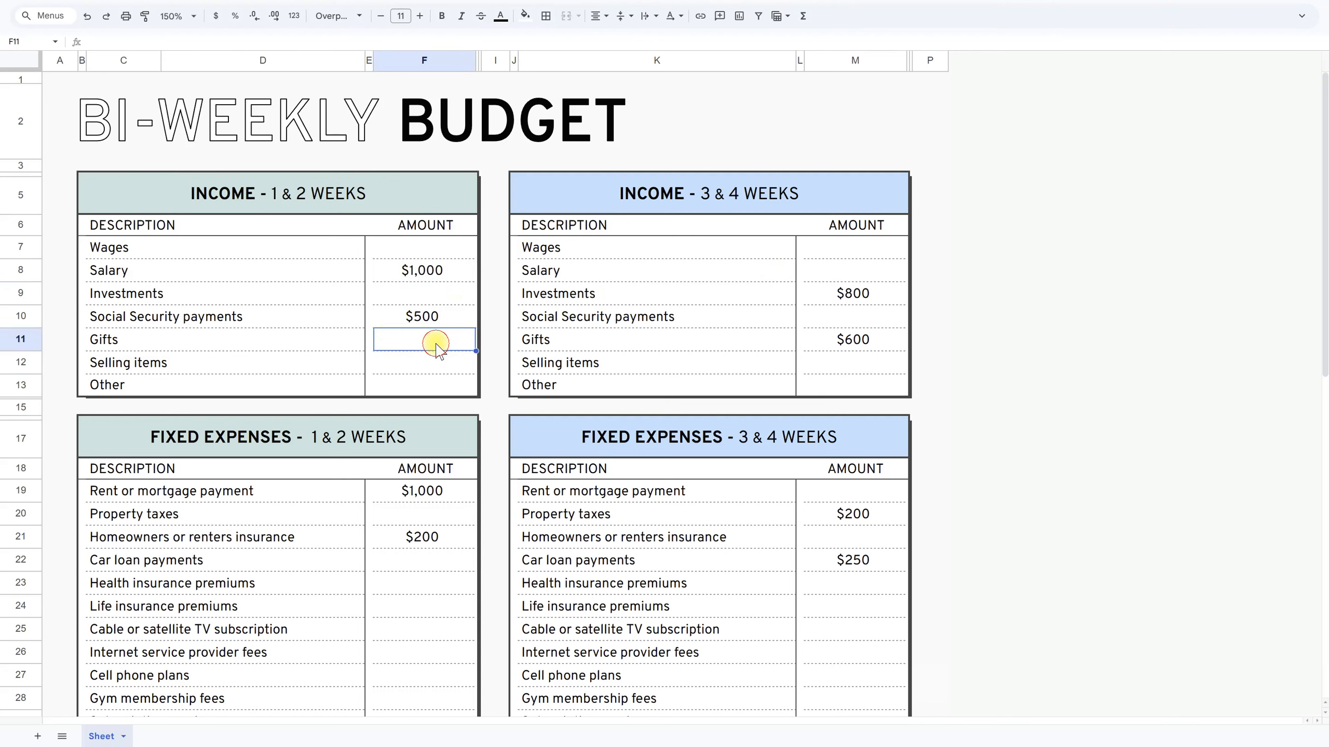
{"action": "left_click", "coordinate": [833, 271]}
{"action": "left_click", "coordinate": [840, 296]}
{"action": "left_click", "coordinate": [853, 343]}
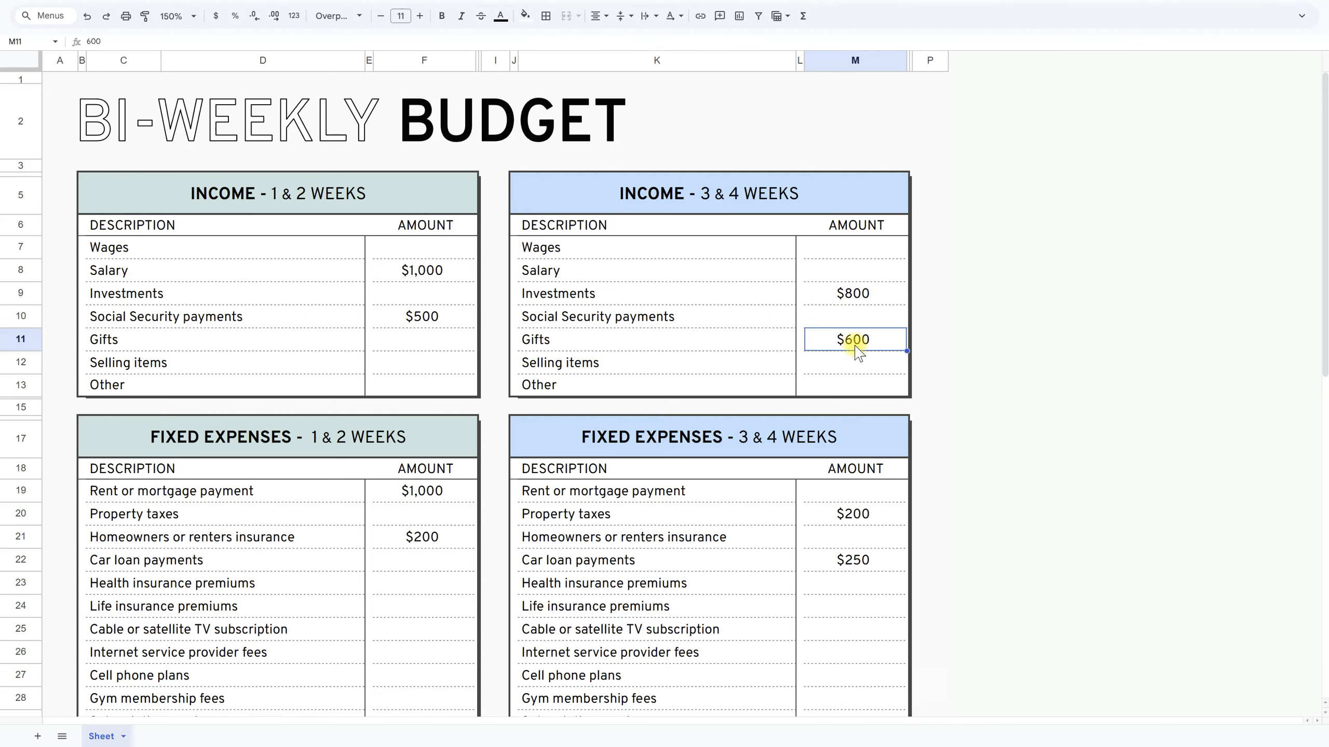
- Examine the Fixed Expenses tables for both periods, checking the rent amount and the expense descriptions for weeks 1 & 2
{"action": "scroll", "coordinate": [911, 311], "scroll_direction": "down", "scroll_amount": 5}
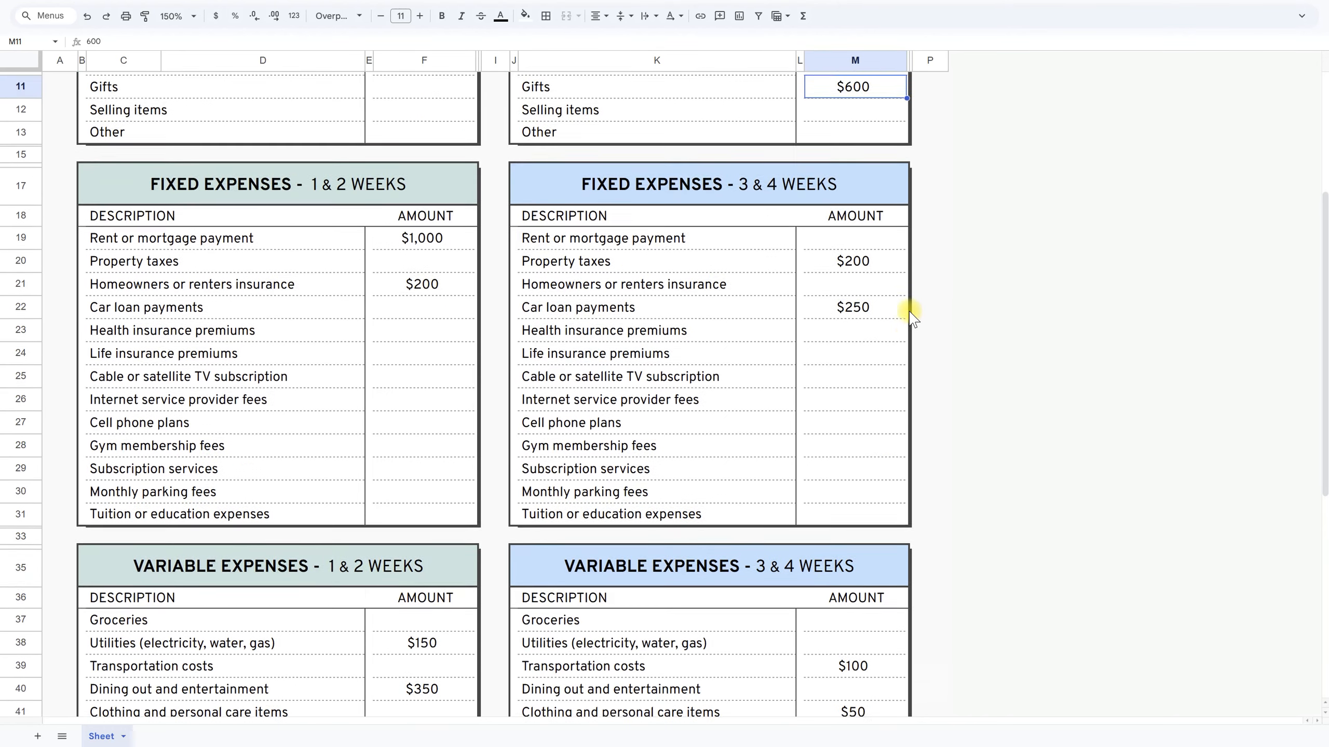
{"action": "left_click_drag", "start_coordinate": [251, 169], "coordinate": [845, 487]}
{"action": "left_click", "coordinate": [1024, 274]}
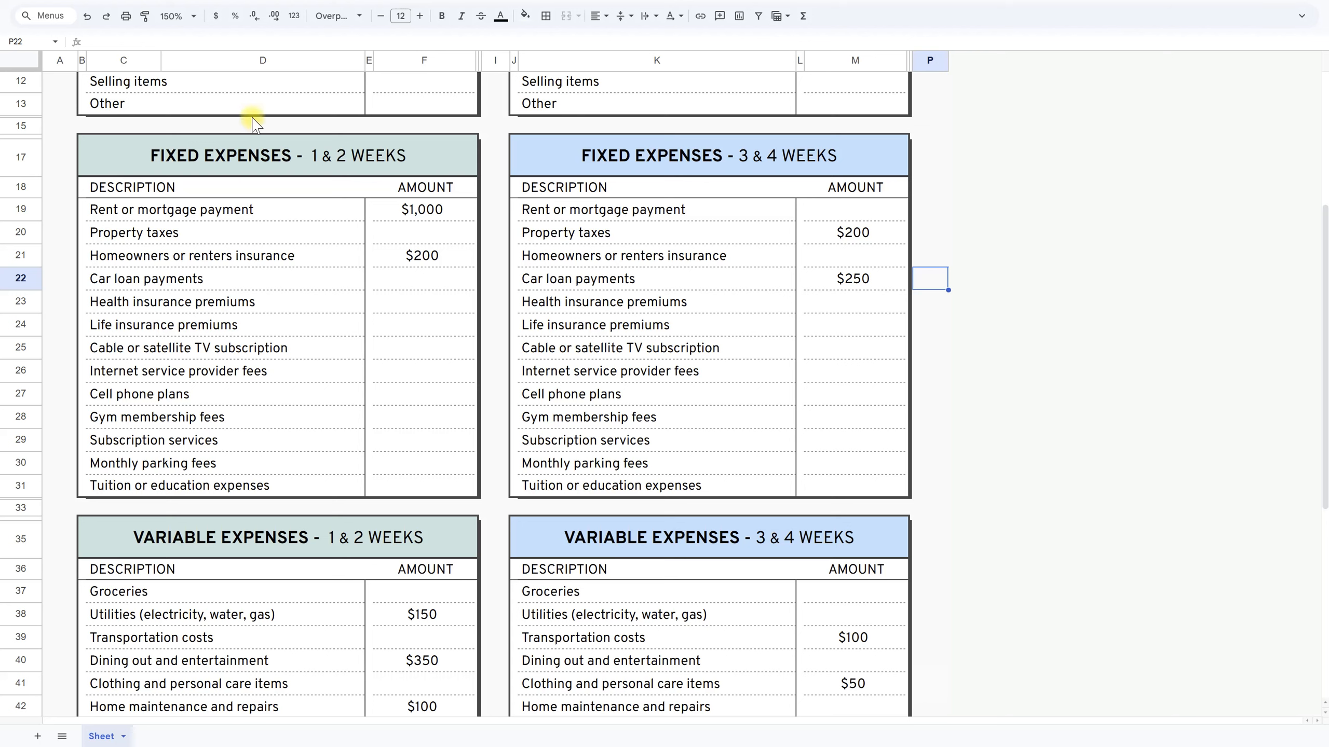
{"action": "double_click", "coordinate": [419, 208]}
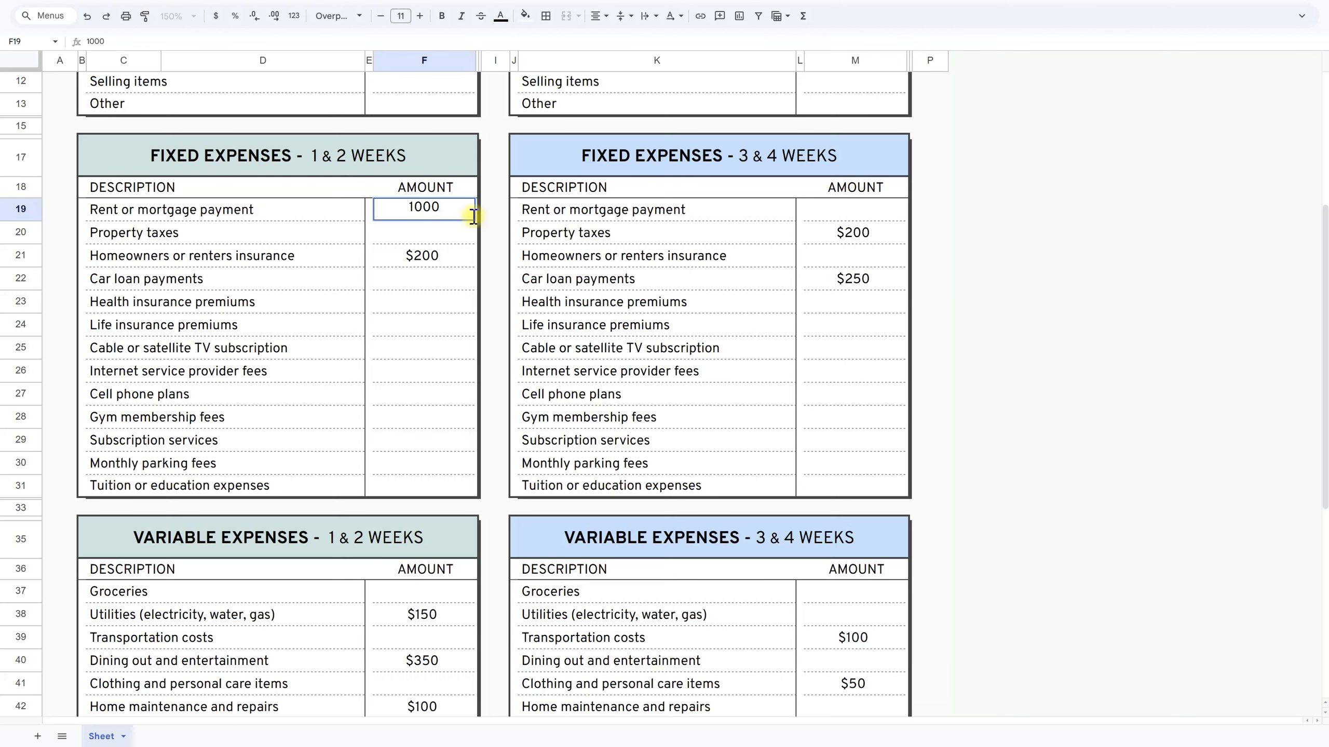
{"action": "left_click", "coordinate": [321, 240]}
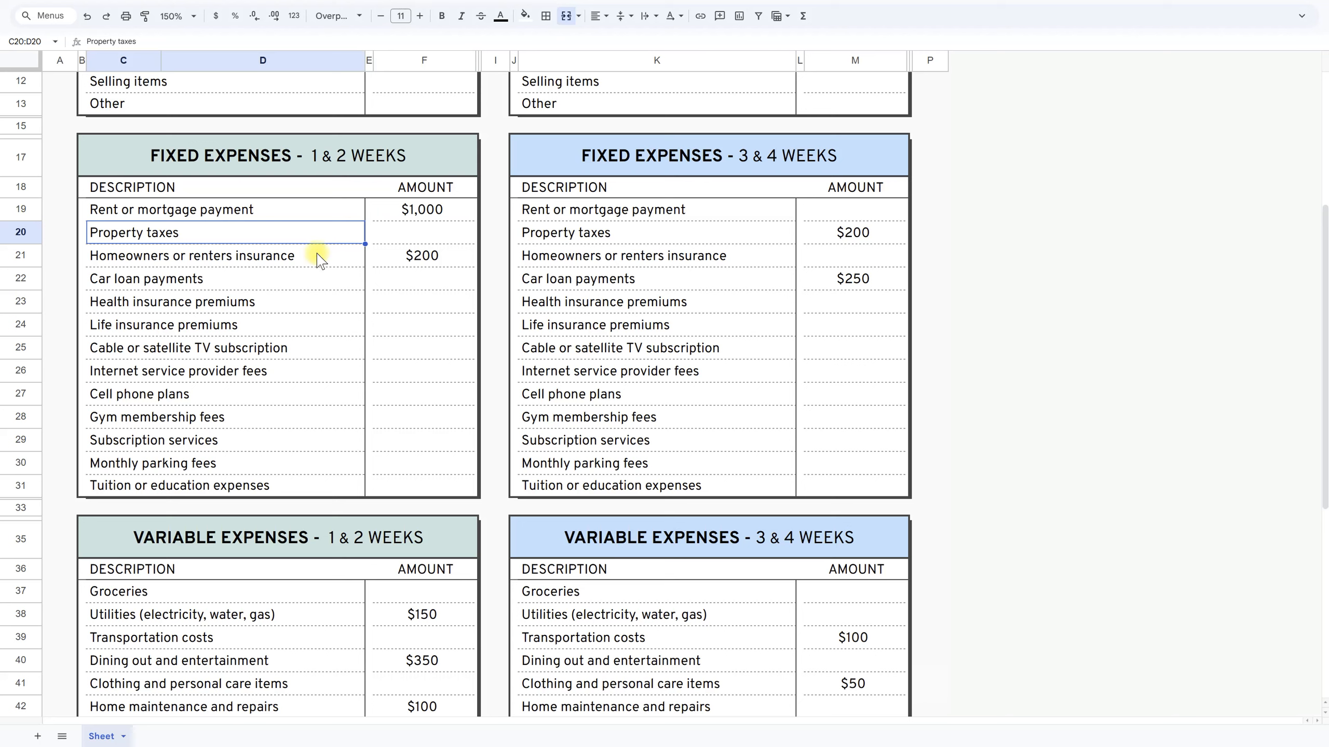
{"action": "left_click", "coordinate": [289, 427]}
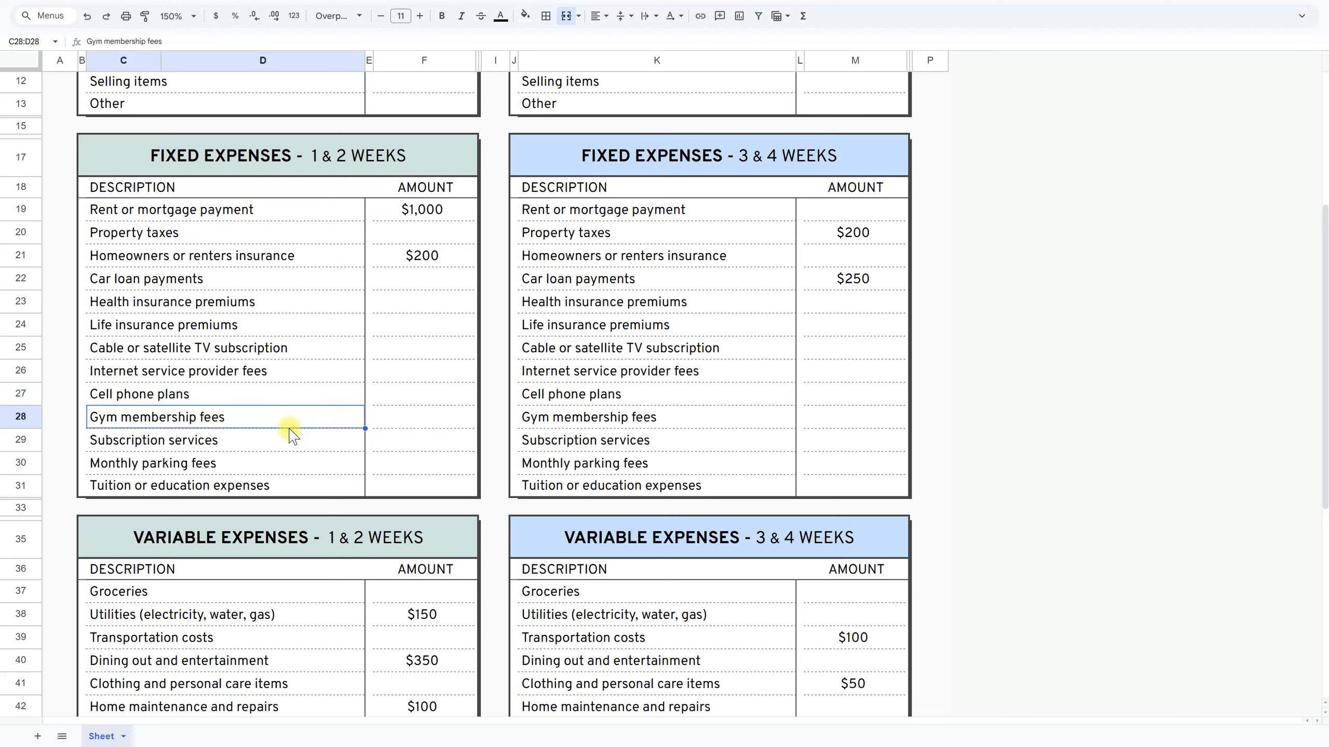
{"action": "left_click", "coordinate": [181, 277]}
{"action": "double_click", "coordinate": [176, 276]}
{"action": "key", "text": "ctrl+a"}
{"action": "key", "text": "Escape"}
- Inspect the fixed expense amounts for homeowners or renters insurance in weeks 1 & 2 and car loan payments in weeks 3 & 4
{"action": "left_click", "coordinate": [423, 255]}
{"action": "double_click", "coordinate": [450, 255]}
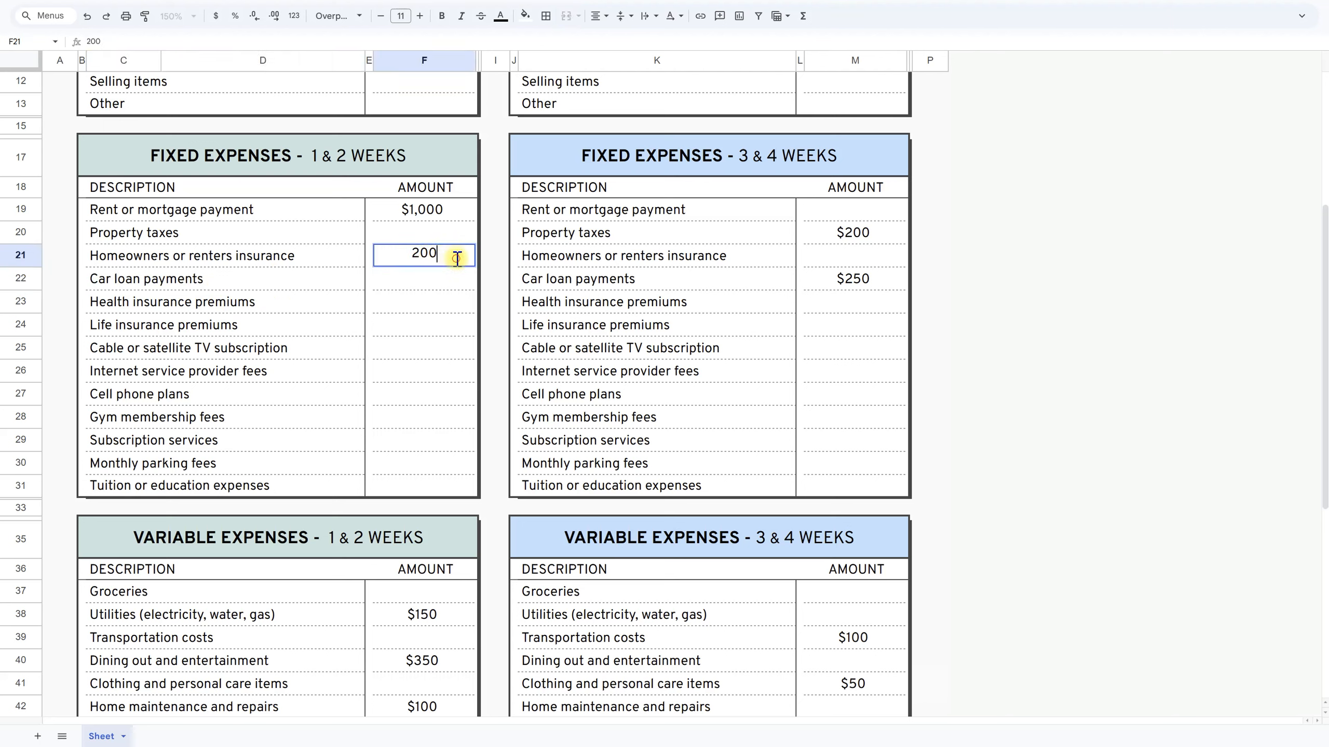
{"action": "key", "text": "ctrl+a"}
{"action": "left_click", "coordinate": [407, 303]}
{"action": "left_click", "coordinate": [888, 283]}
{"action": "double_click", "coordinate": [889, 283]}
{"action": "key", "text": "ctrl+a"}
{"action": "left_click", "coordinate": [796, 285]}
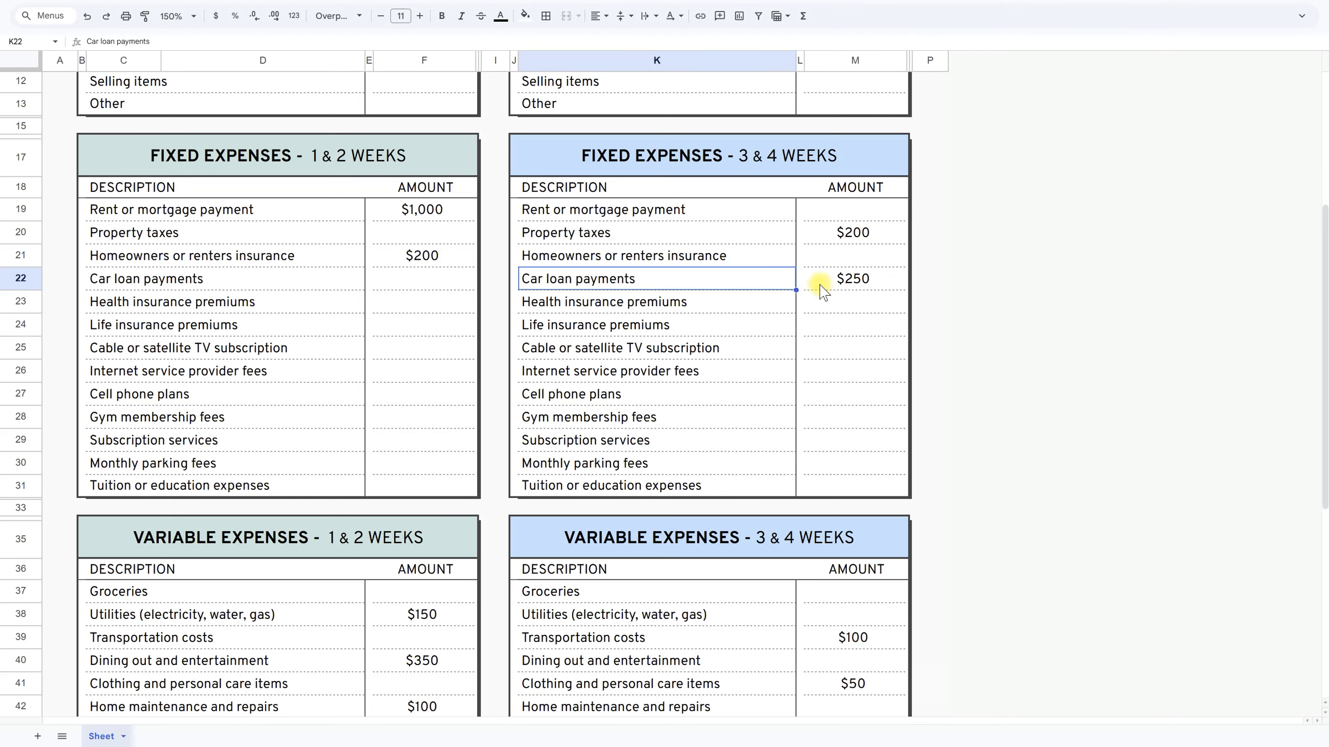
{"action": "left_click", "coordinate": [863, 293]}
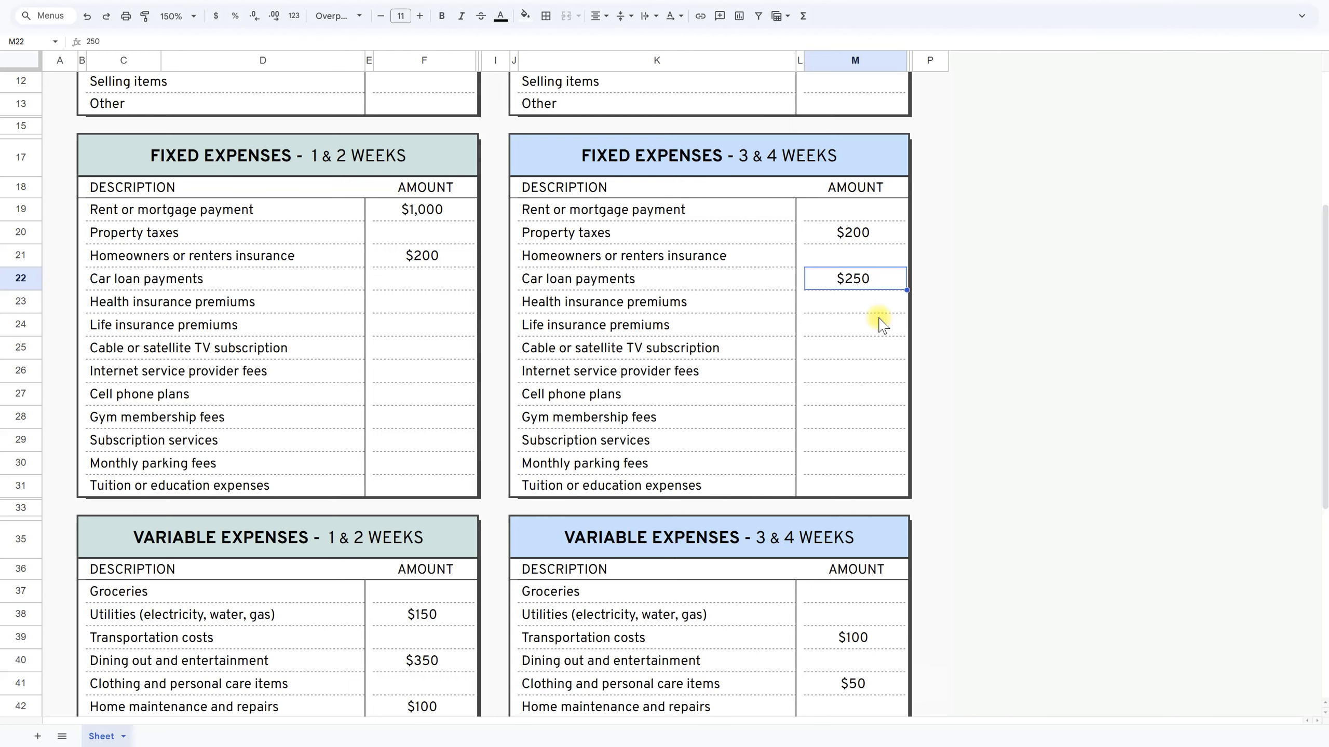
- Examine the Variable Expenses descriptions for weeks 1 & 2, including groceries, transportation costs, and travel and vacations
{"action": "scroll", "coordinate": [881, 325], "scroll_direction": "down", "scroll_amount": 5}
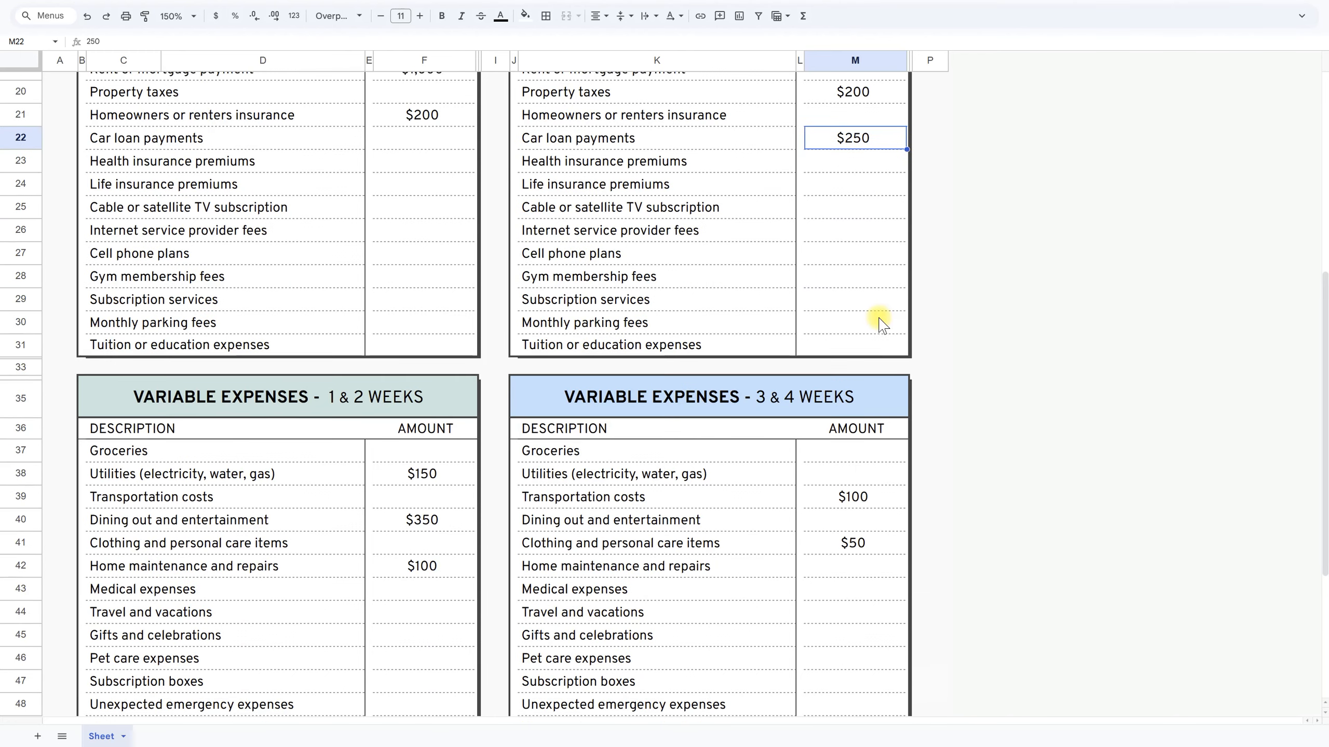
{"action": "left_click", "coordinate": [169, 306]}
{"action": "double_click", "coordinate": [170, 306]}
{"action": "left_click_drag", "start_coordinate": [170, 306], "coordinate": [37, 317]}
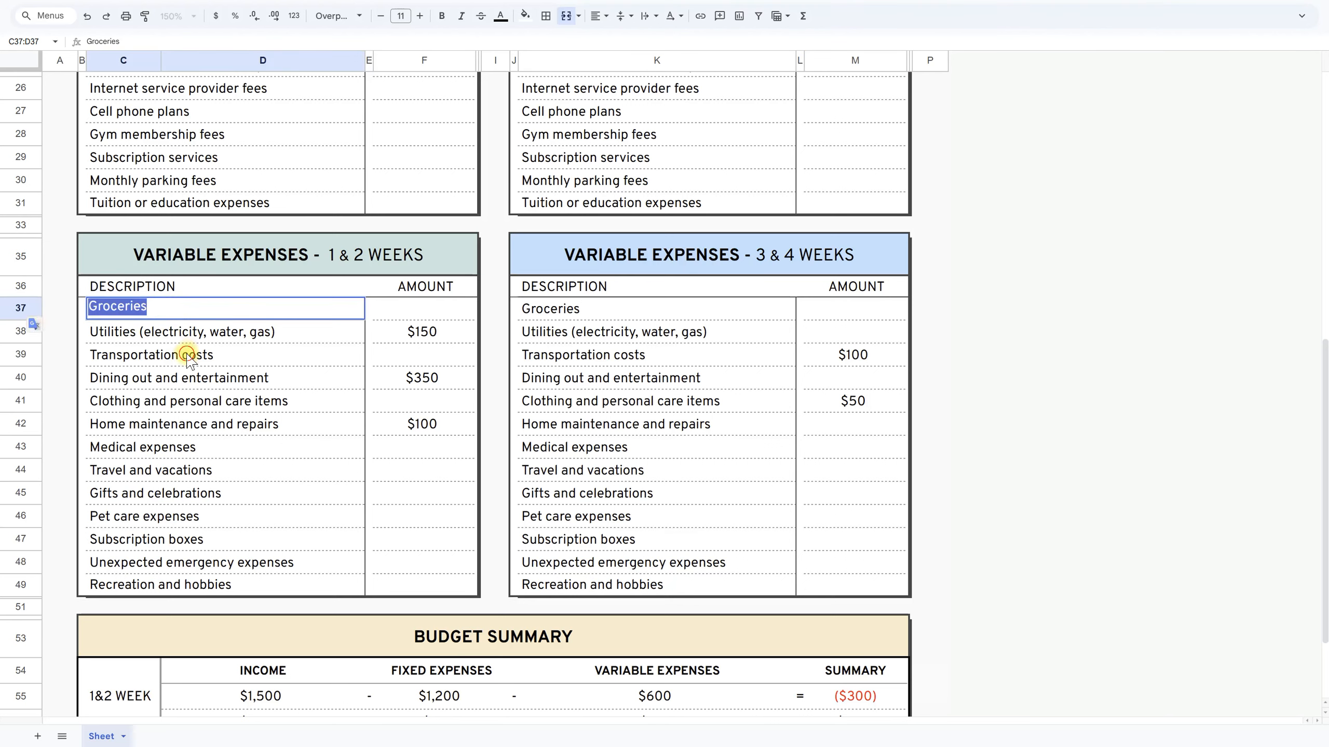
{"action": "double_click", "coordinate": [211, 353]}
{"action": "left_click_drag", "start_coordinate": [211, 353], "coordinate": [31, 359]}
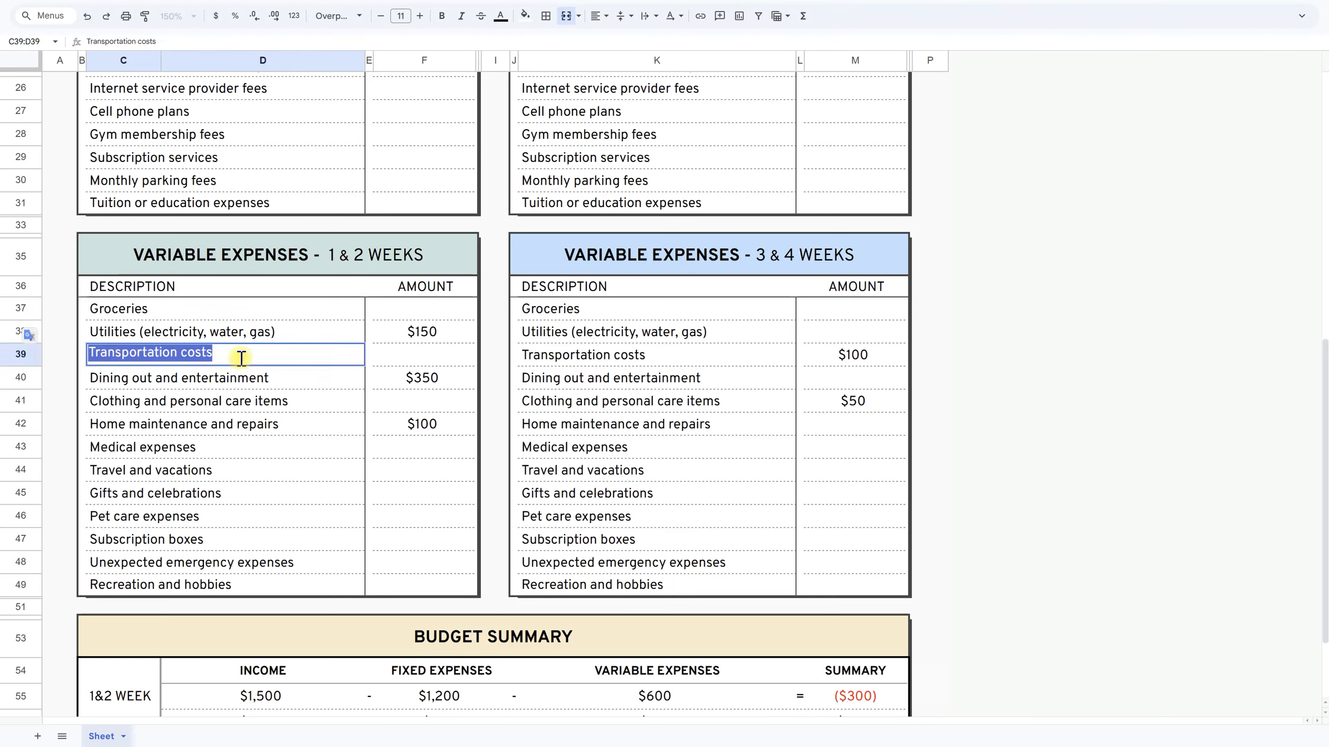
{"action": "left_click", "coordinate": [296, 359]}
{"action": "left_click", "coordinate": [306, 461]}
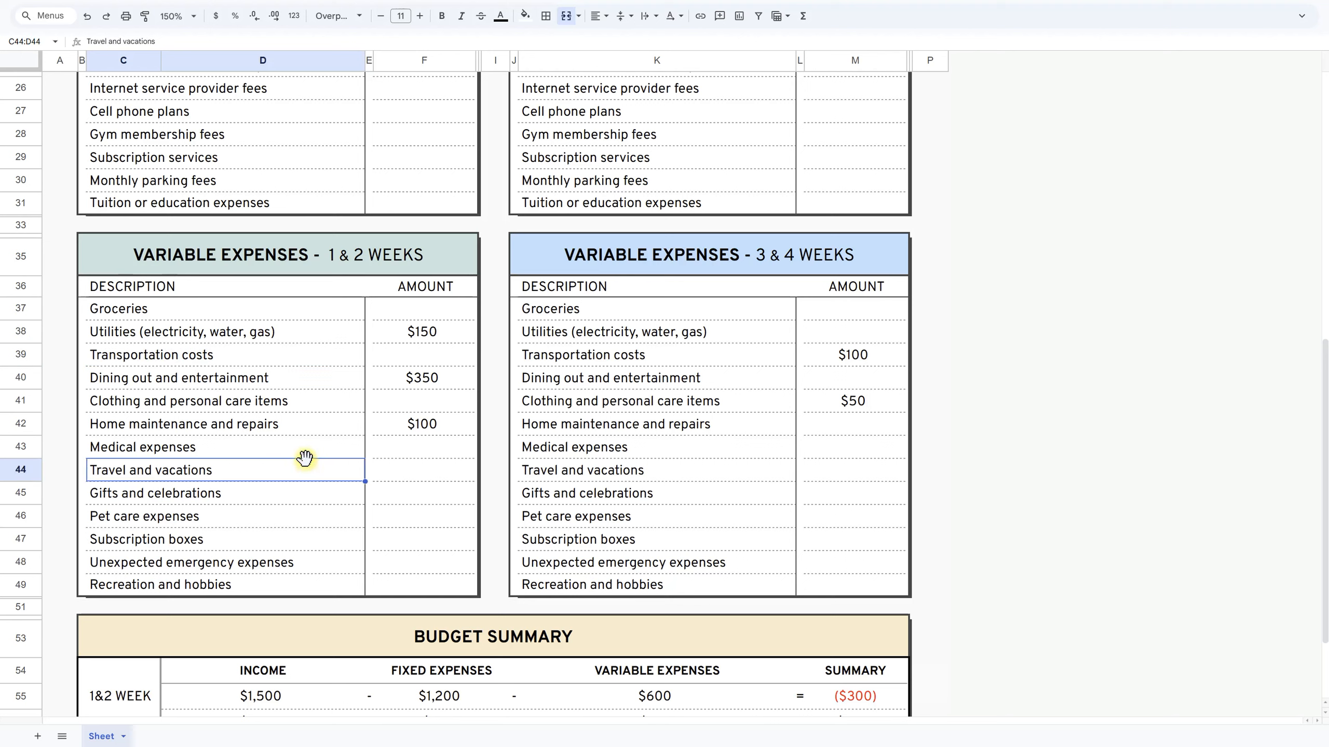
- Inspect the variable expense amounts for both periods, along with the full list of descriptions for weeks 1 & 2
{"action": "double_click", "coordinate": [421, 332]}
{"action": "left_click_drag", "start_coordinate": [448, 333], "coordinate": [373, 335]}
{"action": "left_click", "coordinate": [403, 377]}
{"action": "double_click", "coordinate": [439, 377]}
{"action": "left_click_drag", "start_coordinate": [440, 377], "coordinate": [369, 385]}
{"action": "double_click", "coordinate": [433, 425]}
{"action": "left_click_drag", "start_coordinate": [433, 424], "coordinate": [413, 425]}
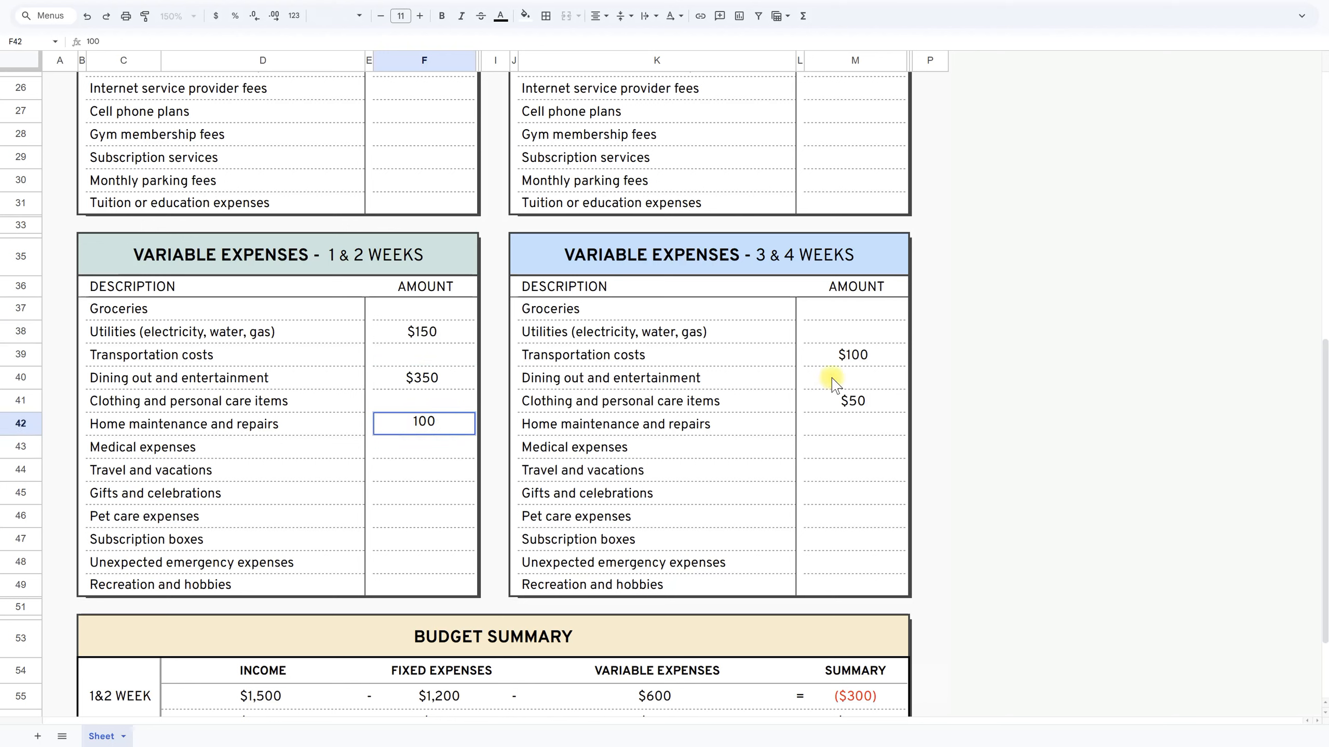
{"action": "left_click", "coordinate": [876, 334]}
{"action": "left_click", "coordinate": [882, 363]}
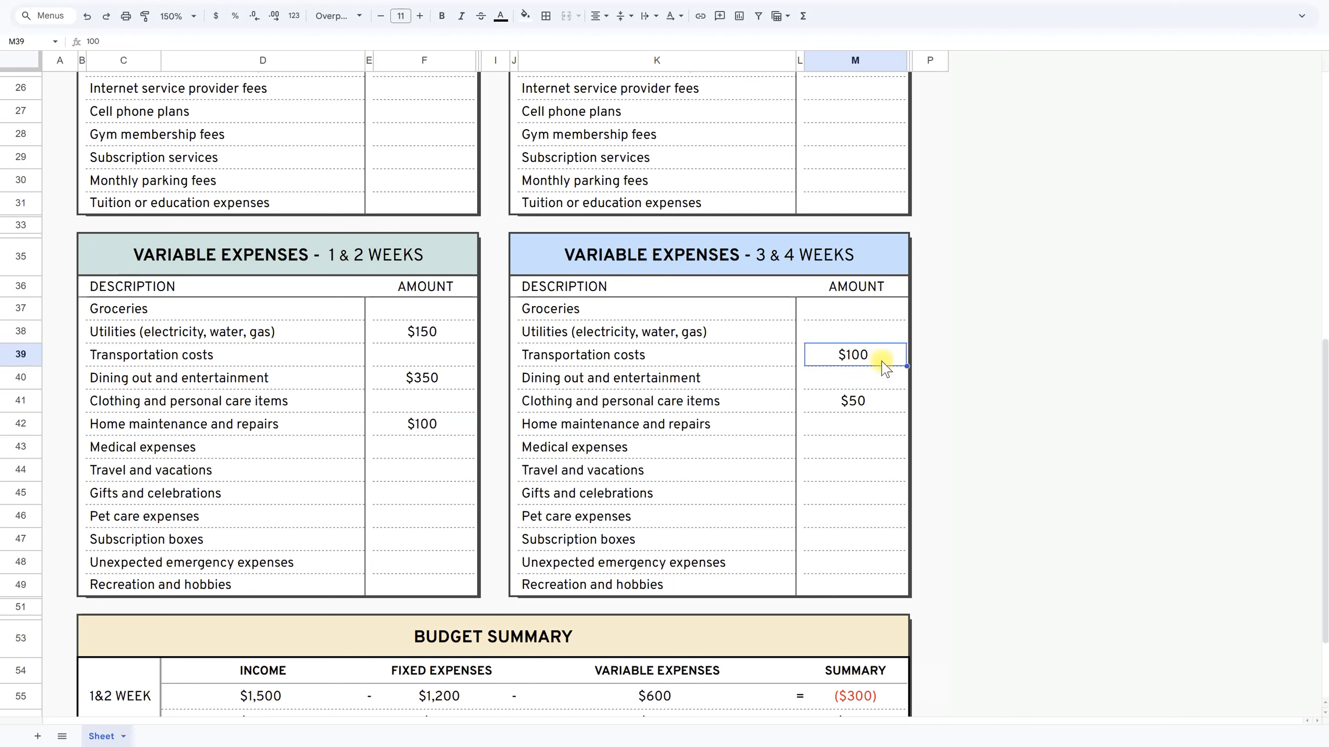
{"action": "left_click", "coordinate": [854, 402]}
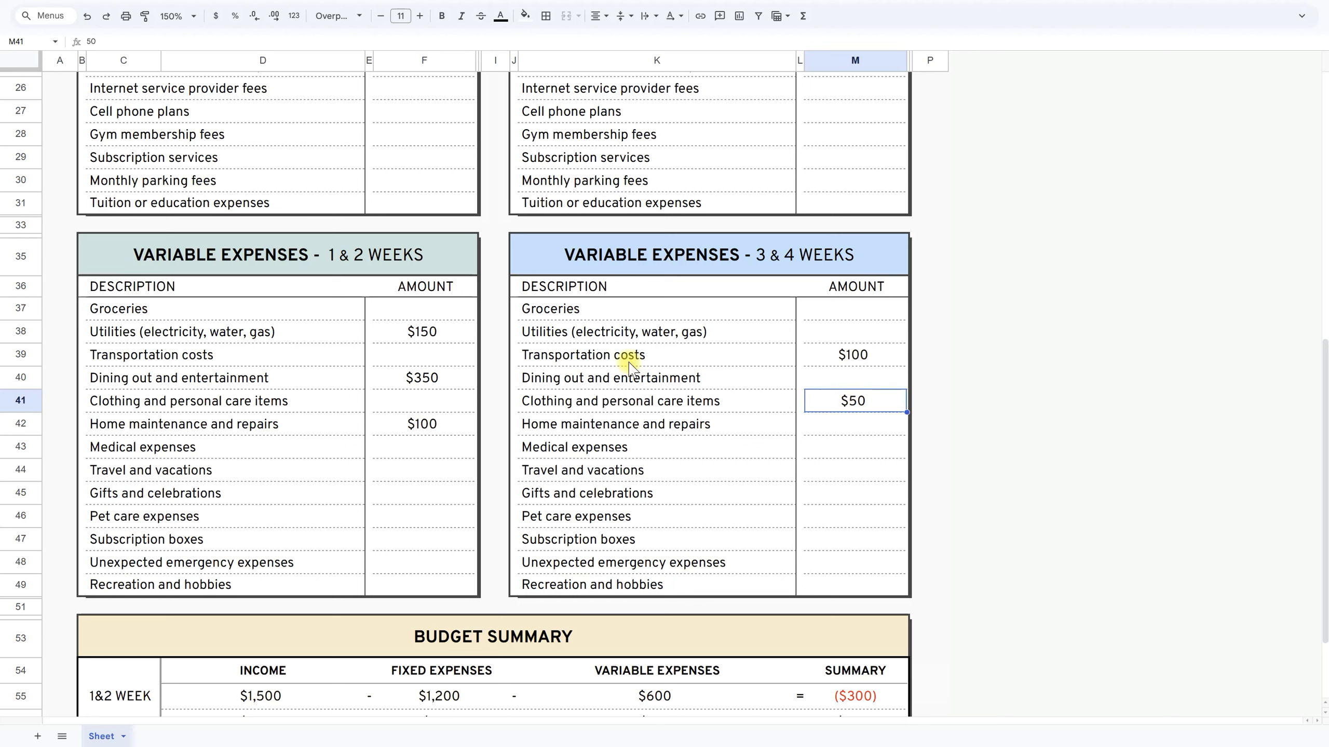
{"action": "left_click_drag", "start_coordinate": [233, 314], "coordinate": [309, 588]}
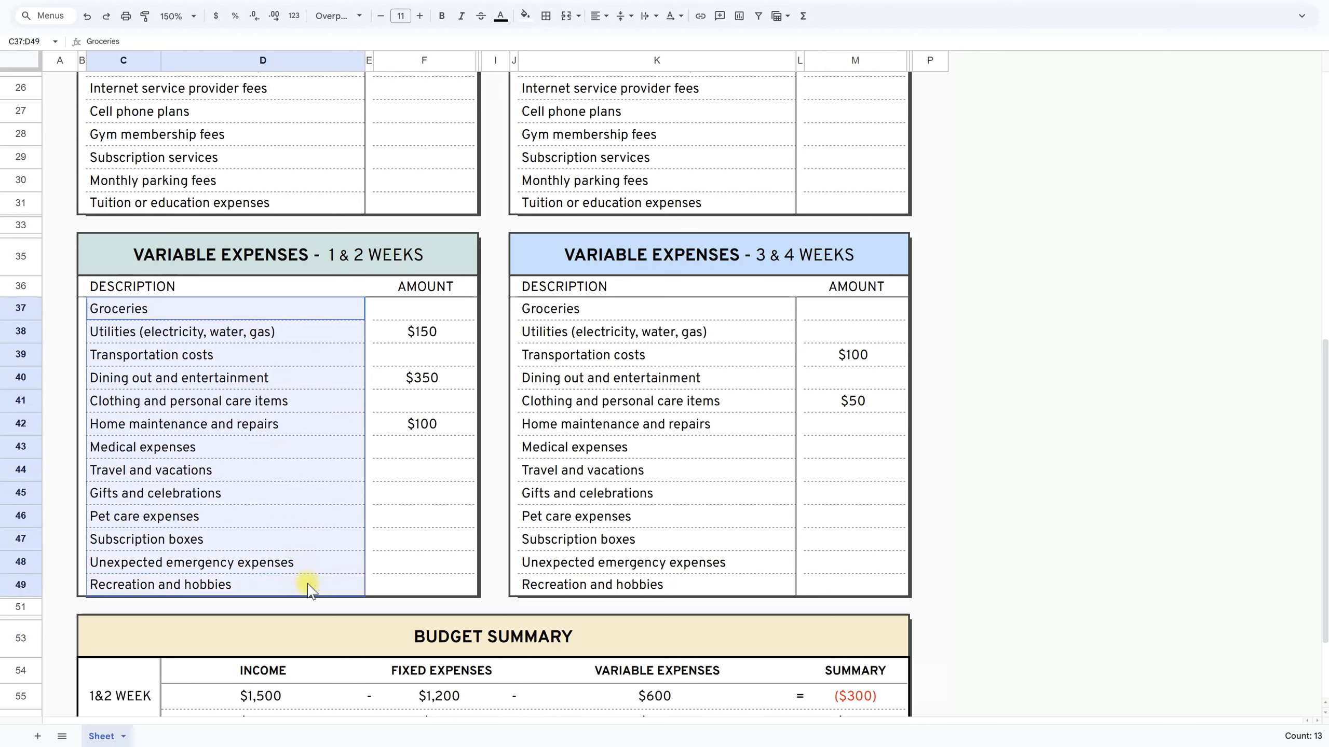
{"action": "left_click", "coordinate": [456, 470]}
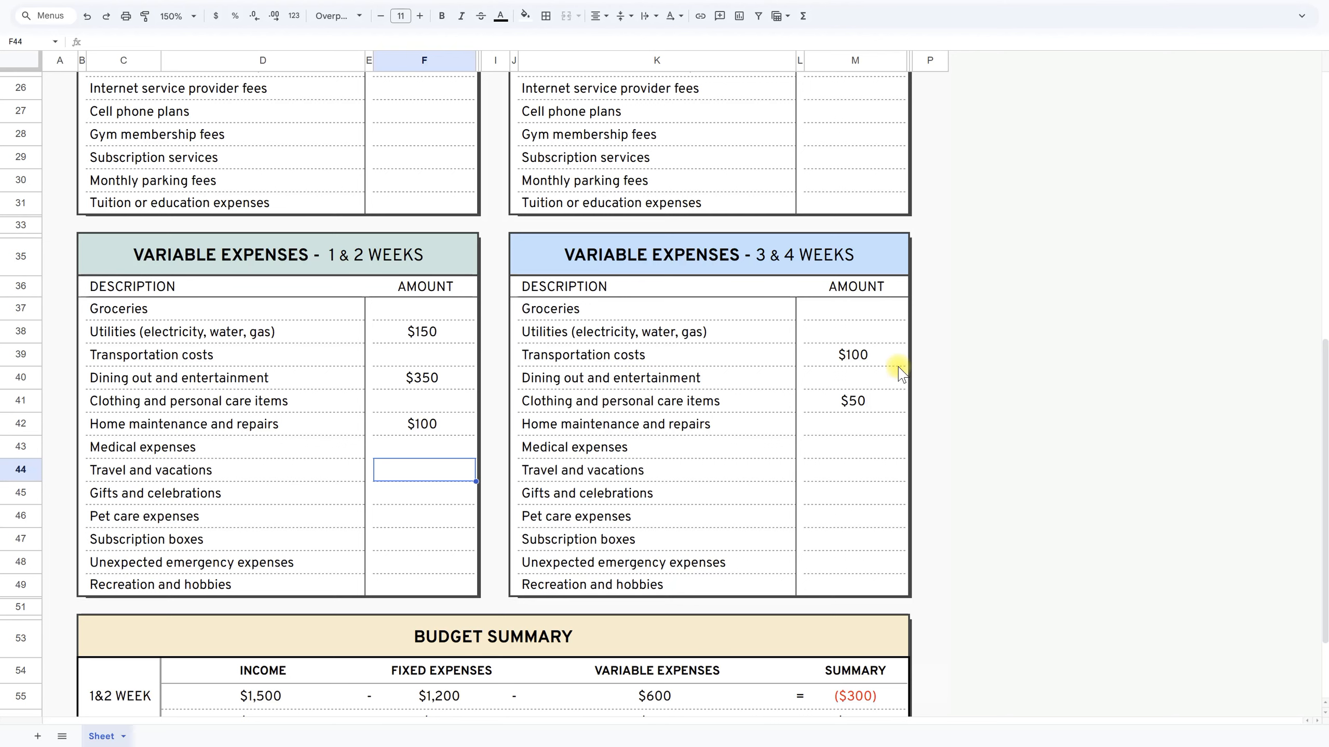
- Examine the Budget Summary's 1&2 week row, checking the formulas for income, fixed expenses, variable expenses and the summary result
{"action": "scroll", "coordinate": [898, 372], "scroll_direction": "down", "scroll_amount": 3}
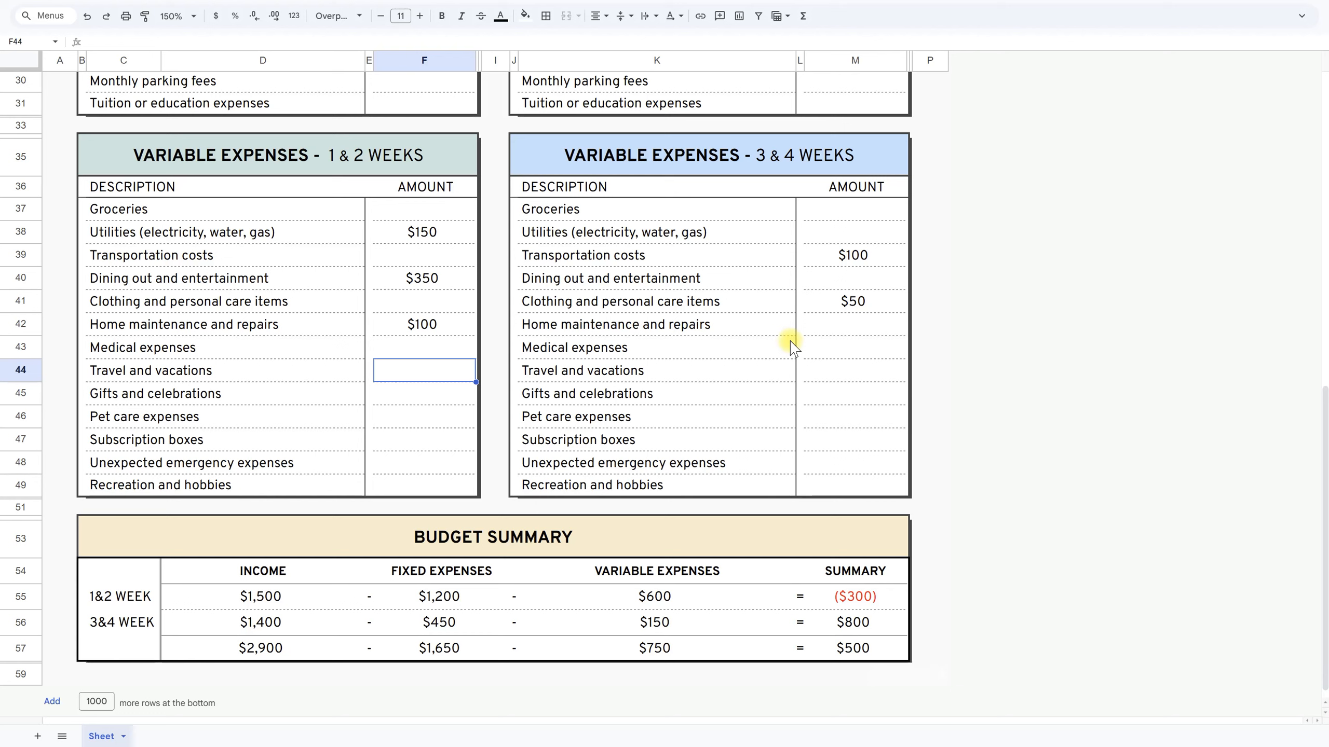
{"action": "left_click", "coordinate": [791, 347]}
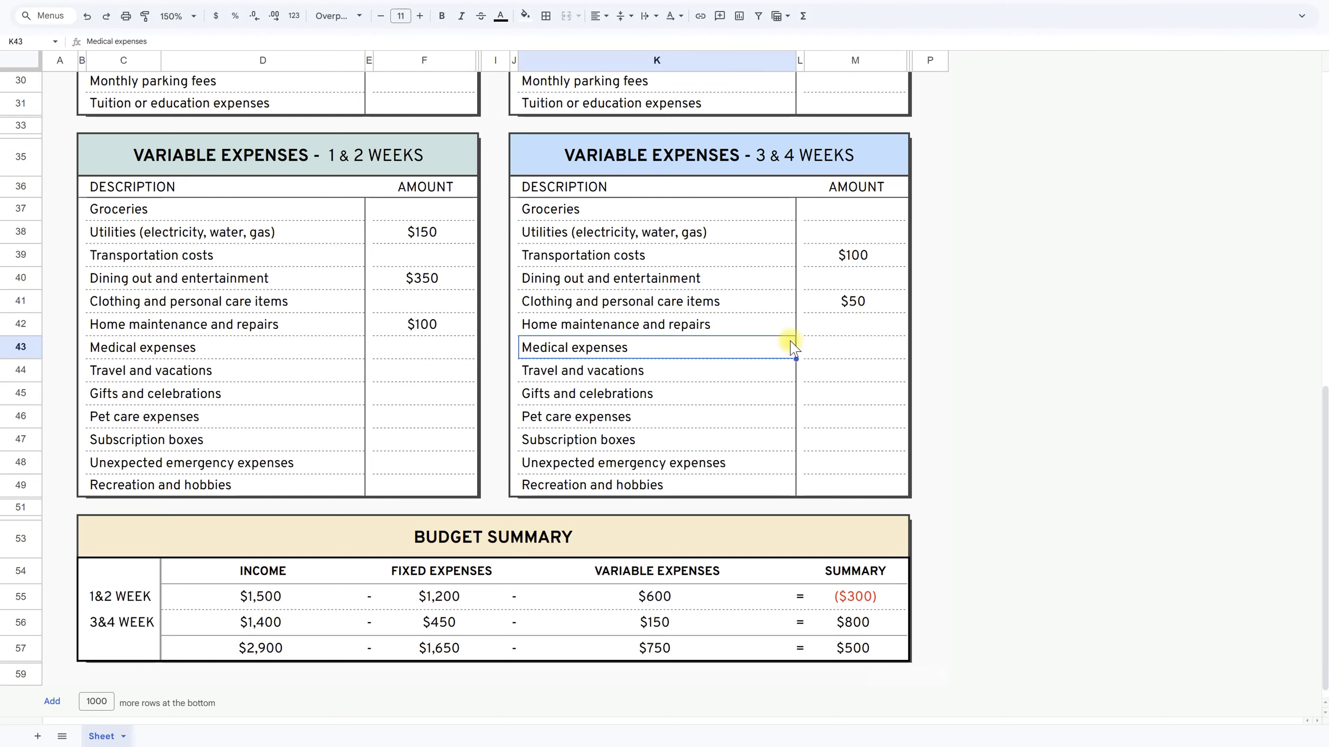
{"action": "left_click", "coordinate": [266, 610]}
{"action": "left_click", "coordinate": [444, 600]}
{"action": "left_click", "coordinate": [657, 600]}
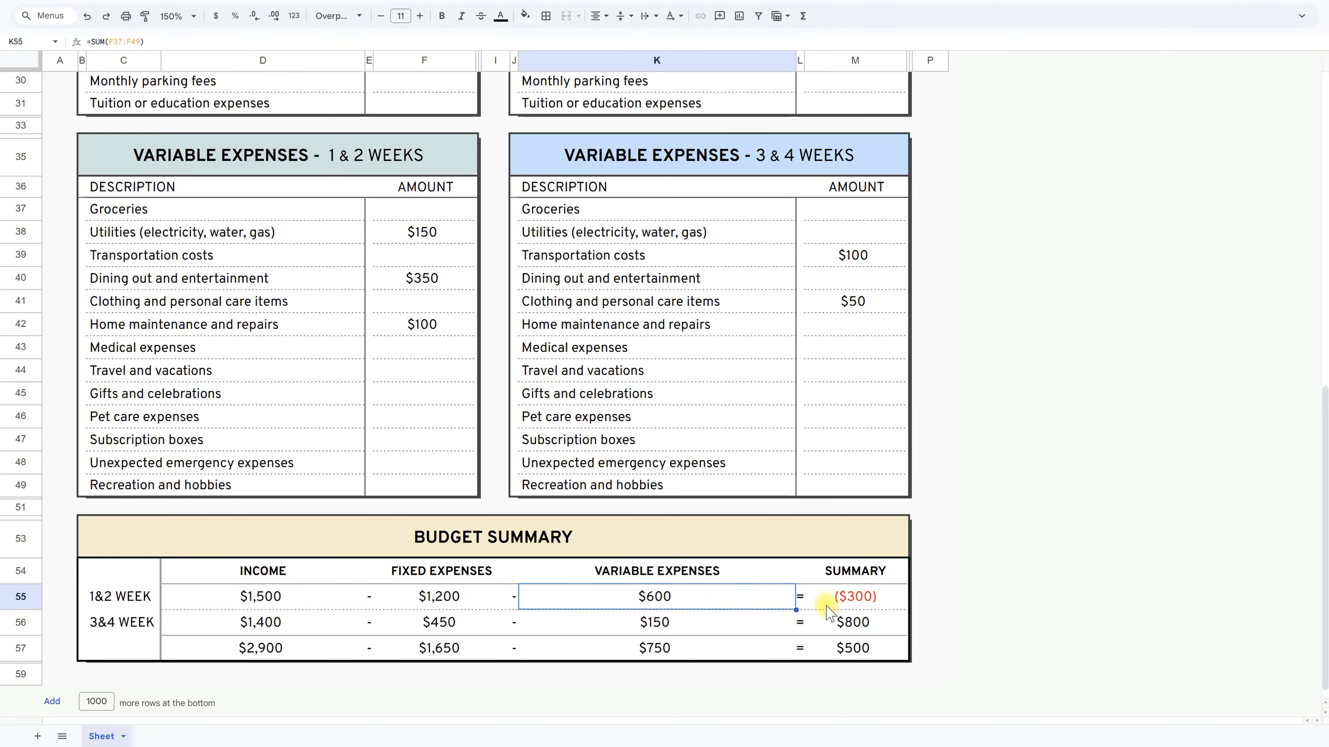
{"action": "left_click", "coordinate": [850, 606]}
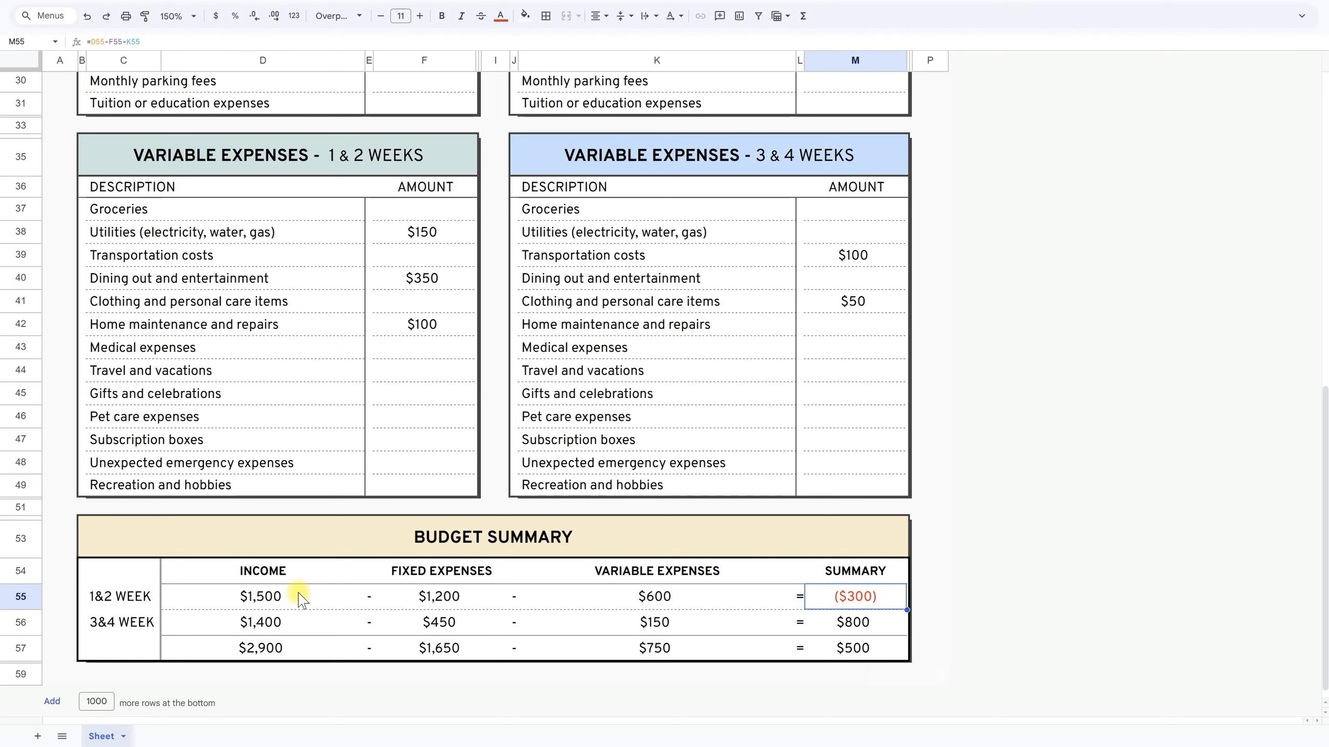
{"action": "left_click", "coordinate": [244, 606]}
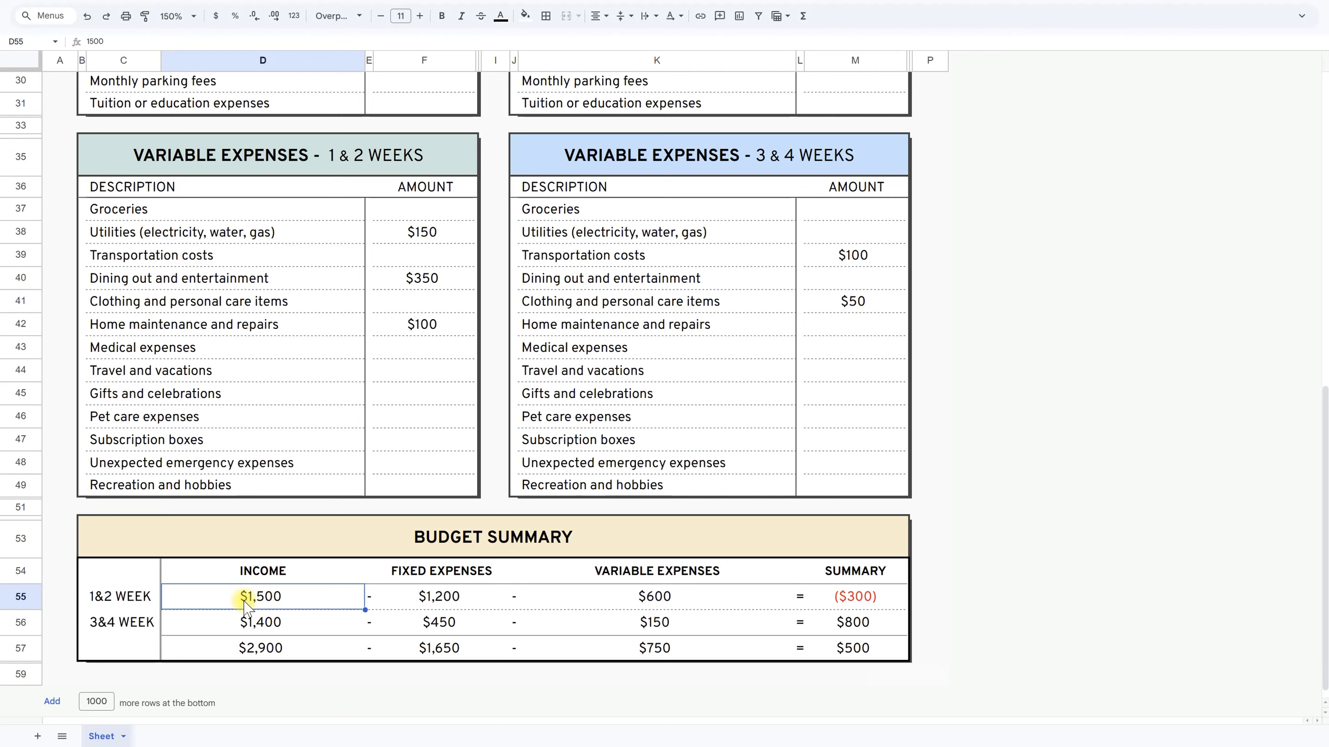
{"action": "left_click_drag", "start_coordinate": [463, 607], "coordinate": [608, 608]}
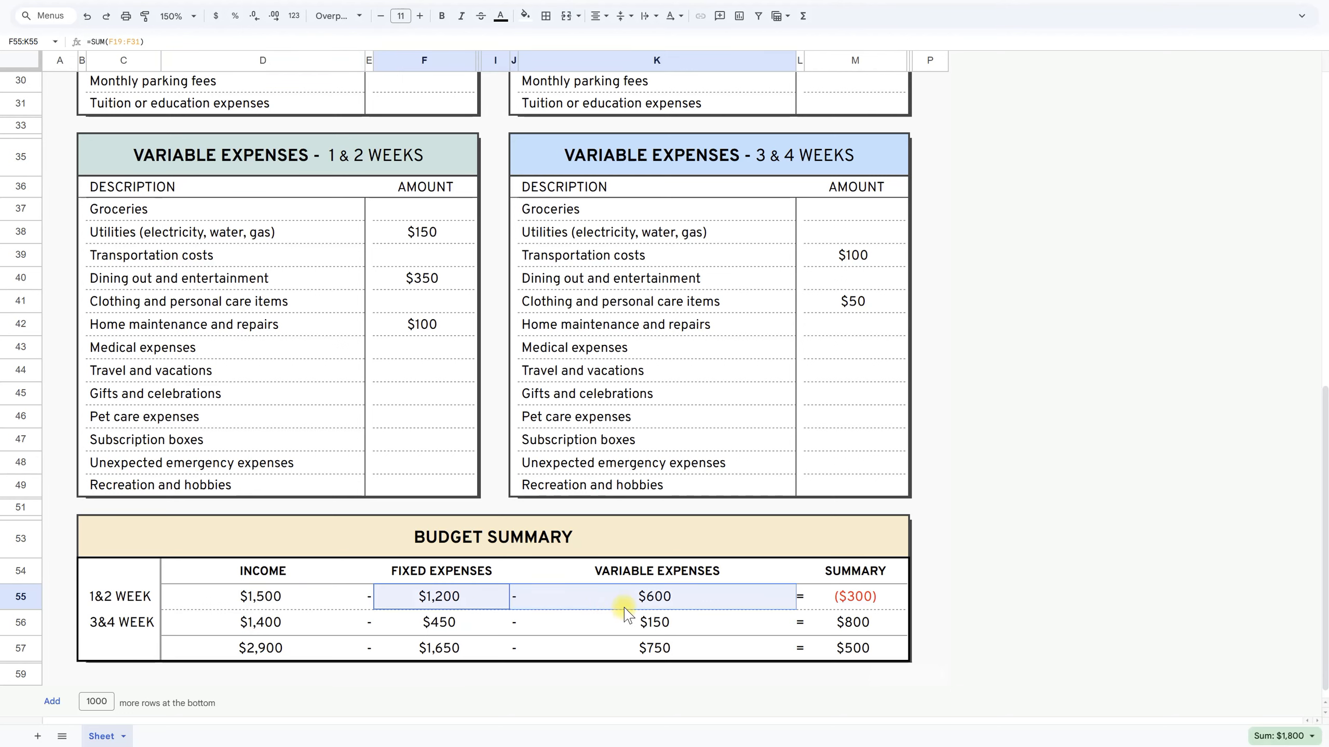
- Check the 1&2 week summary result, along with the income, expenses and summary result in the Budget Summary's 3&4 week row
{"action": "left_click", "coordinate": [860, 610]}
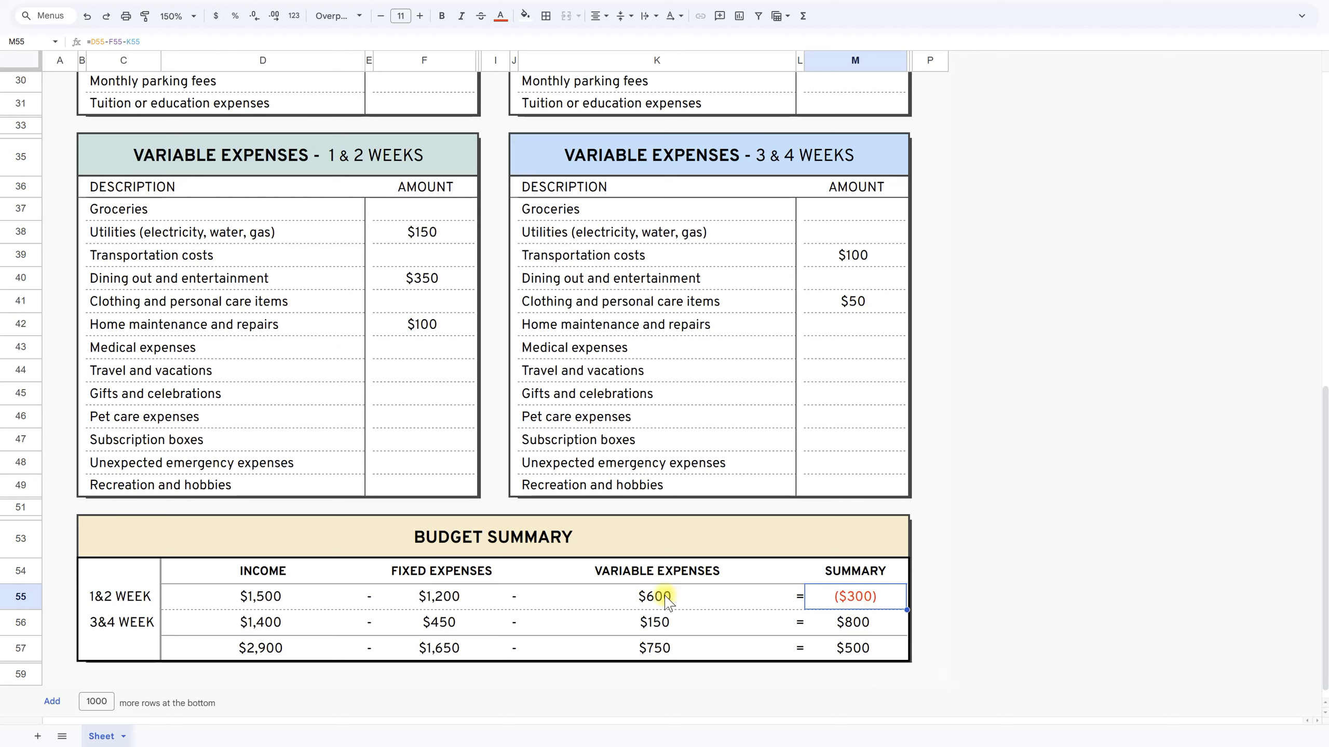
{"action": "left_click", "coordinate": [239, 626]}
{"action": "left_click_drag", "start_coordinate": [460, 628], "coordinate": [646, 628]}
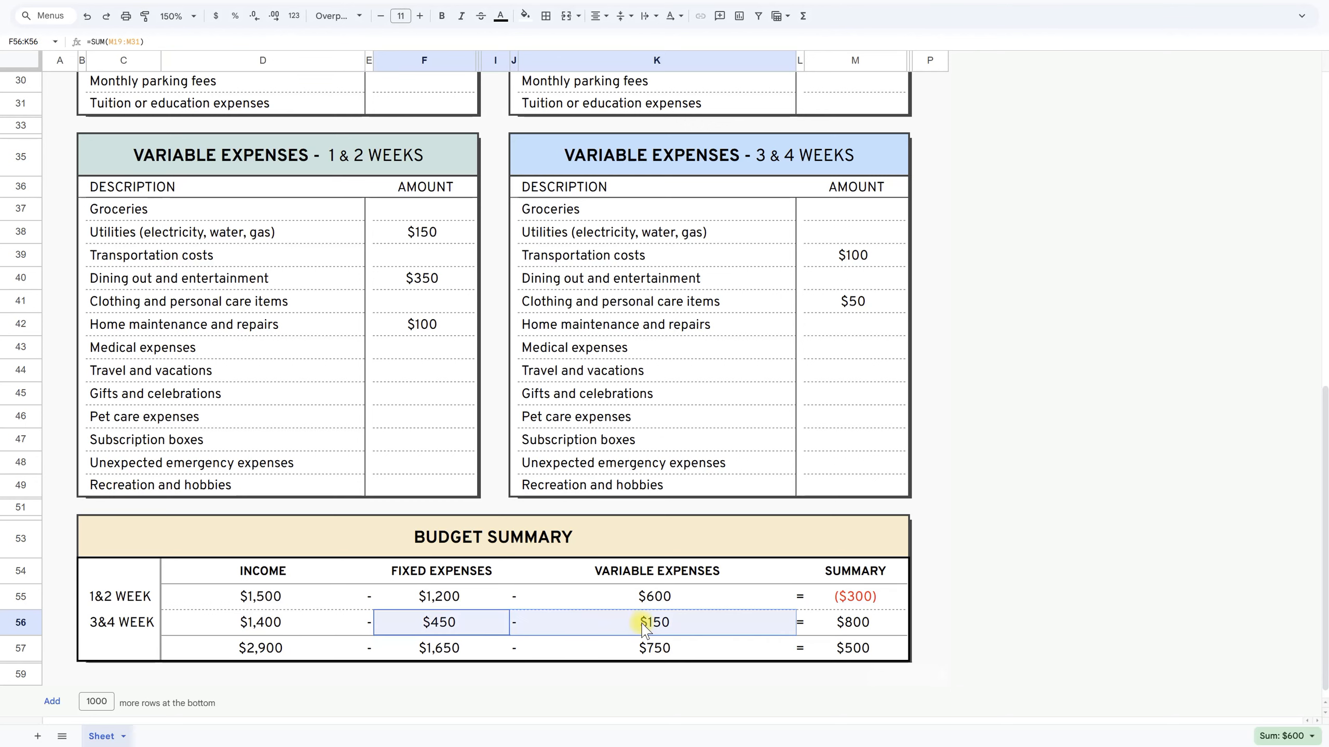
{"action": "left_click", "coordinate": [861, 628]}
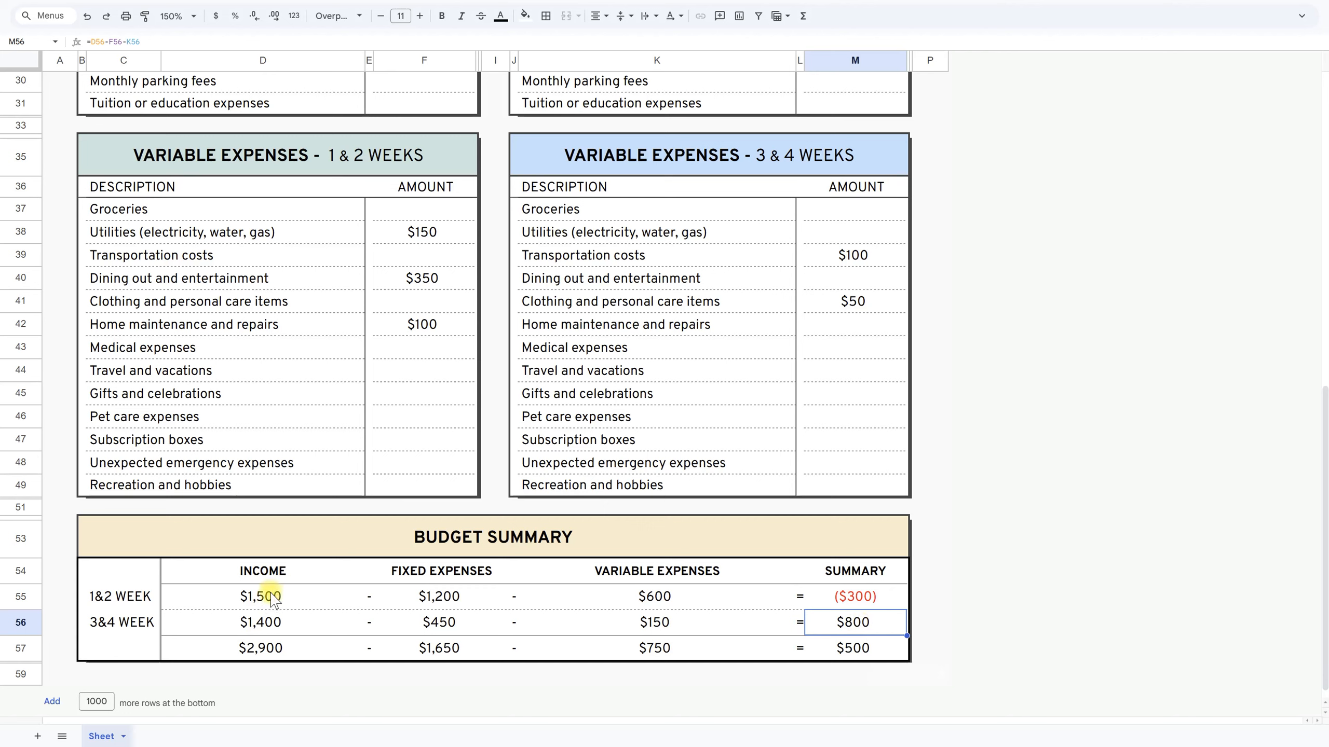
- Examine the Budget Summary's income, fixed expenses and variable expenses columns together with the overall summary result in the totals row
{"action": "left_click_drag", "start_coordinate": [273, 601], "coordinate": [269, 646]}
{"action": "left_click_drag", "start_coordinate": [436, 597], "coordinate": [465, 643]}
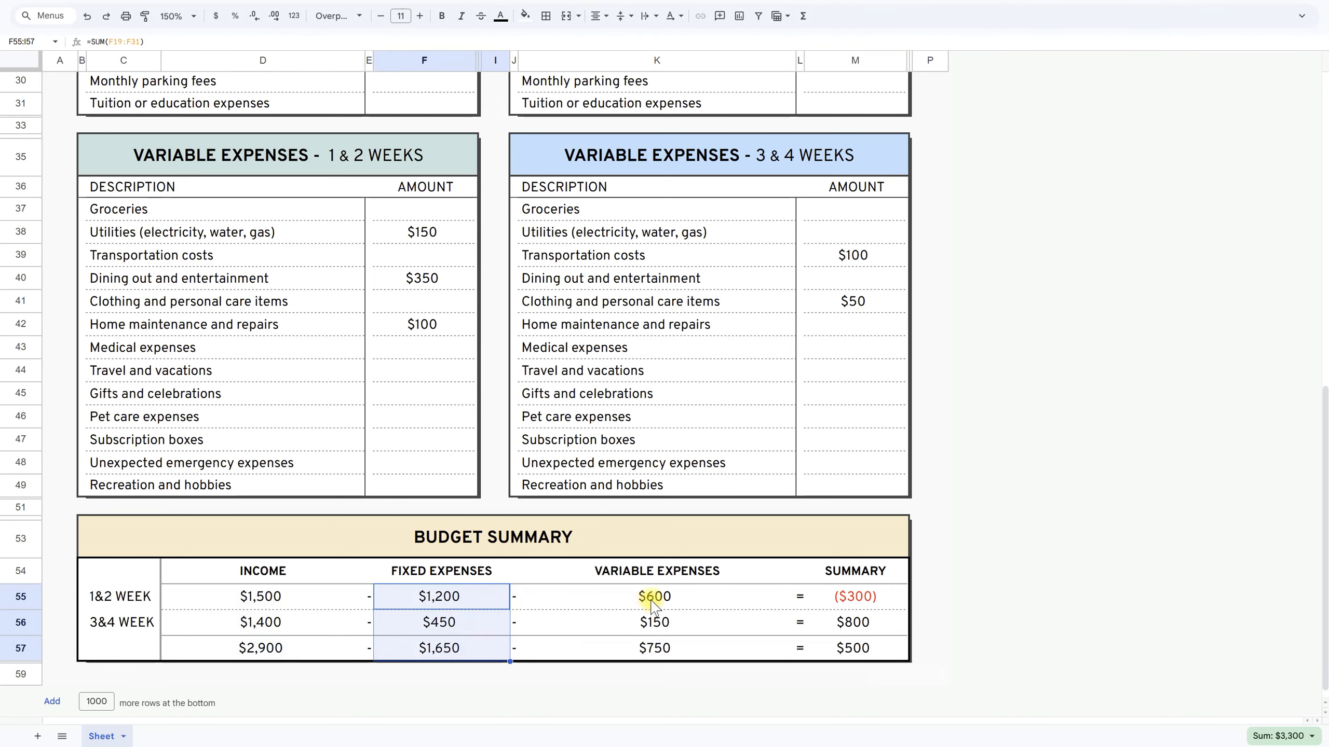
{"action": "left_click_drag", "start_coordinate": [653, 603], "coordinate": [659, 645]}
{"action": "left_click", "coordinate": [855, 649]}
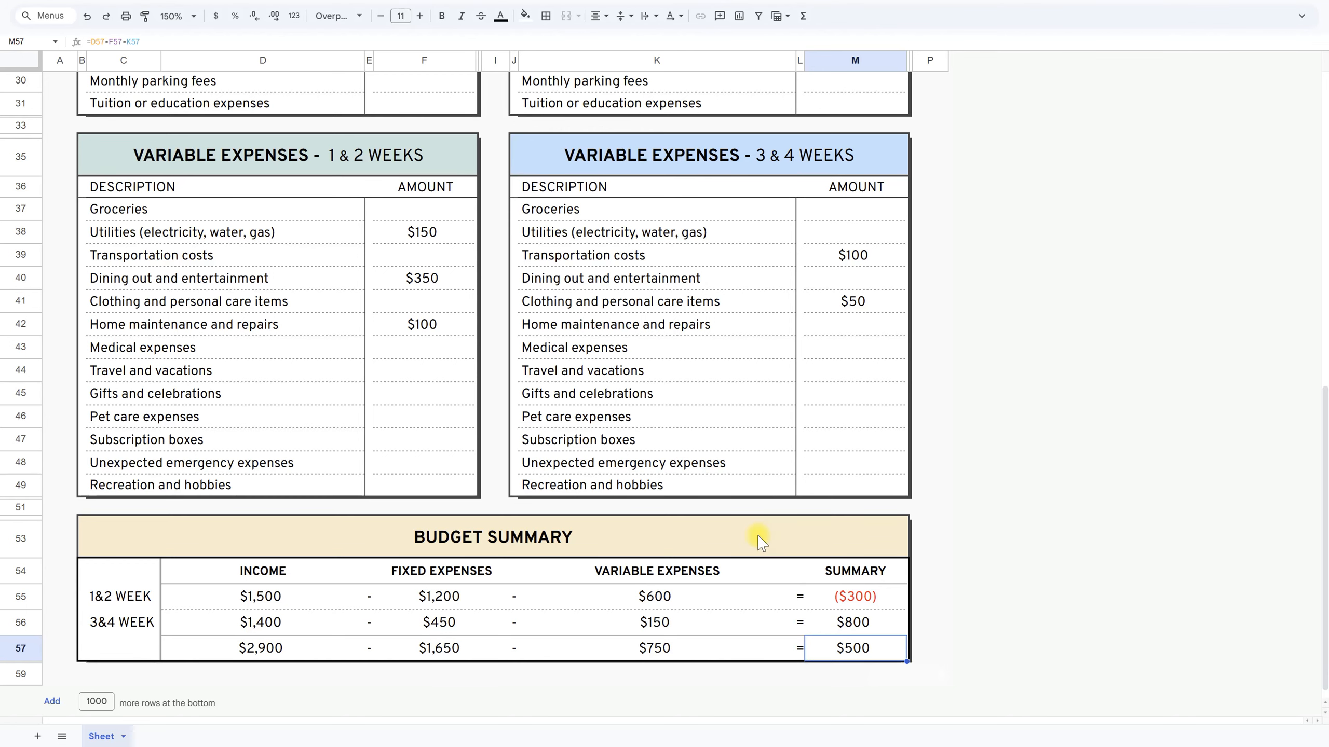
- Change the font of all cells in the sheet to Poppins
{"action": "scroll", "coordinate": [761, 542], "scroll_direction": "up", "scroll_amount": 5}
{"action": "scroll", "coordinate": [761, 542], "scroll_direction": "up", "scroll_amount": 7}
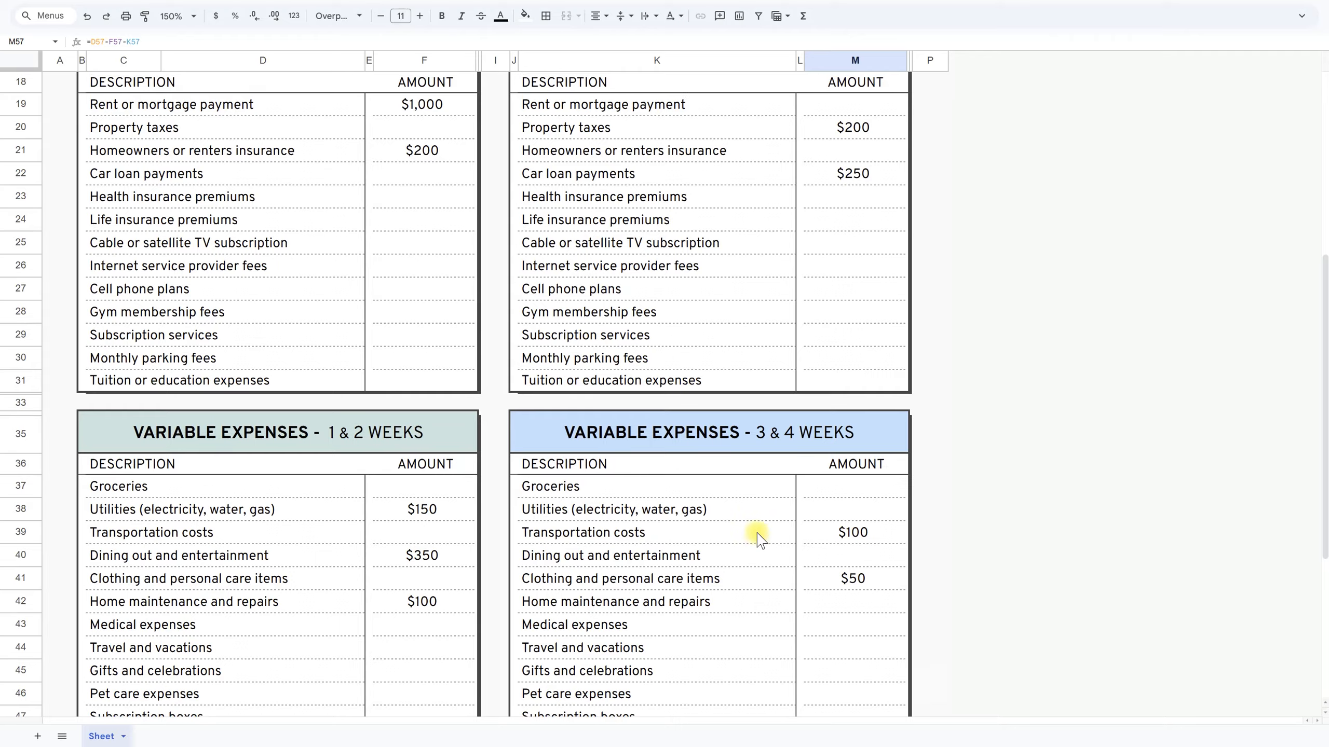
{"action": "scroll", "coordinate": [761, 541], "scroll_direction": "up", "scroll_amount": 3}
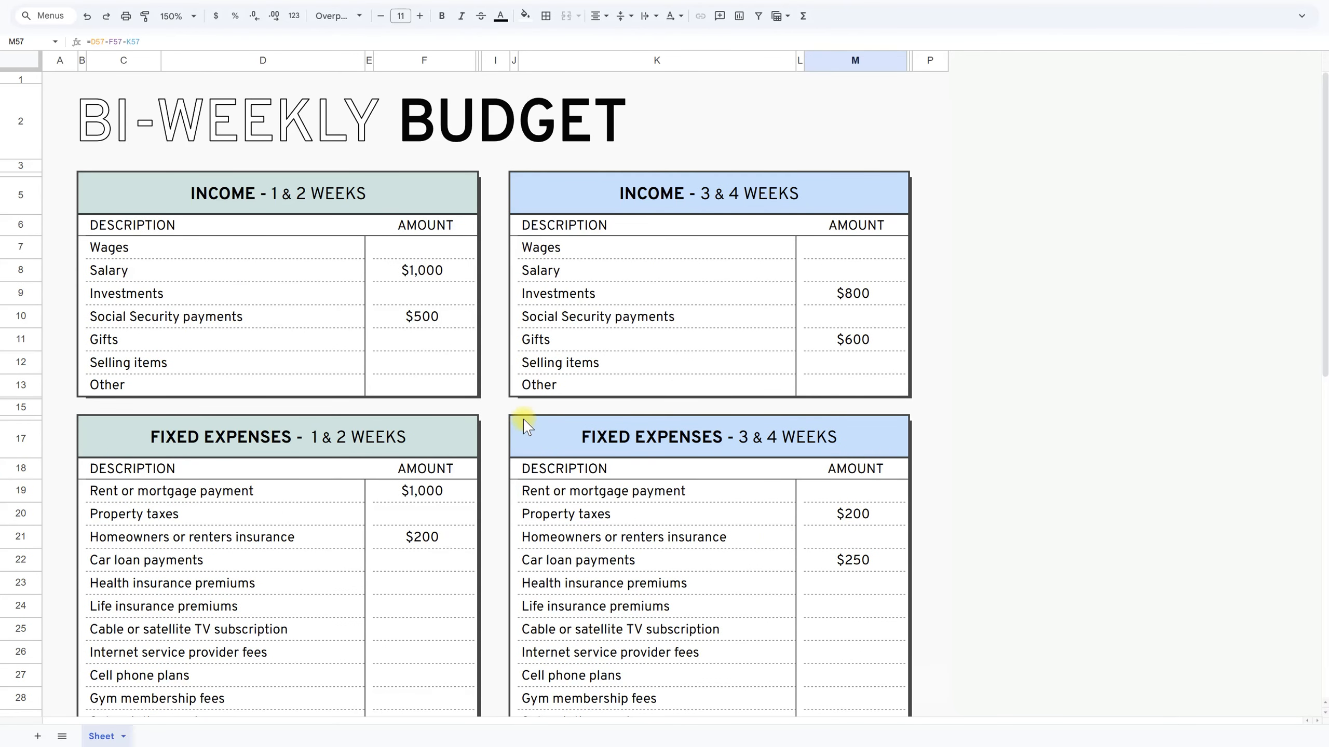
{"action": "left_click", "coordinate": [16, 60]}
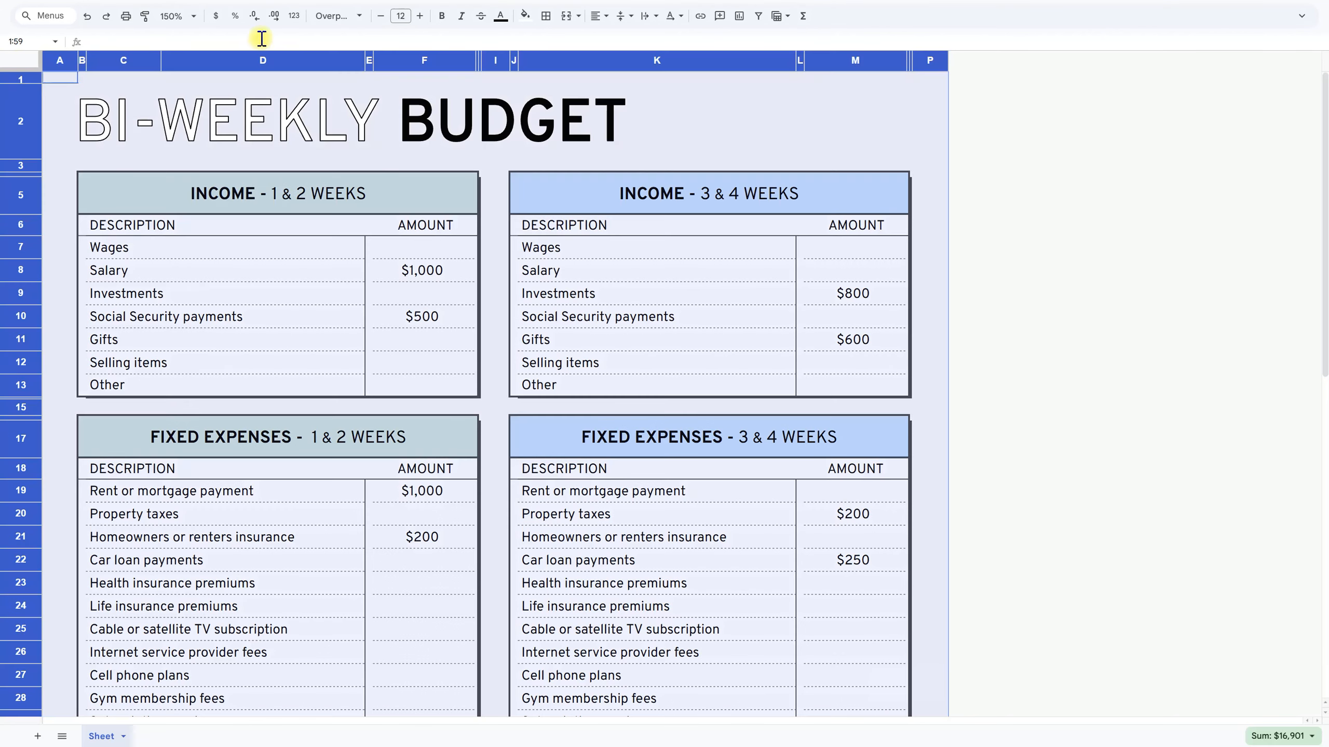
{"action": "left_click", "coordinate": [339, 16]}
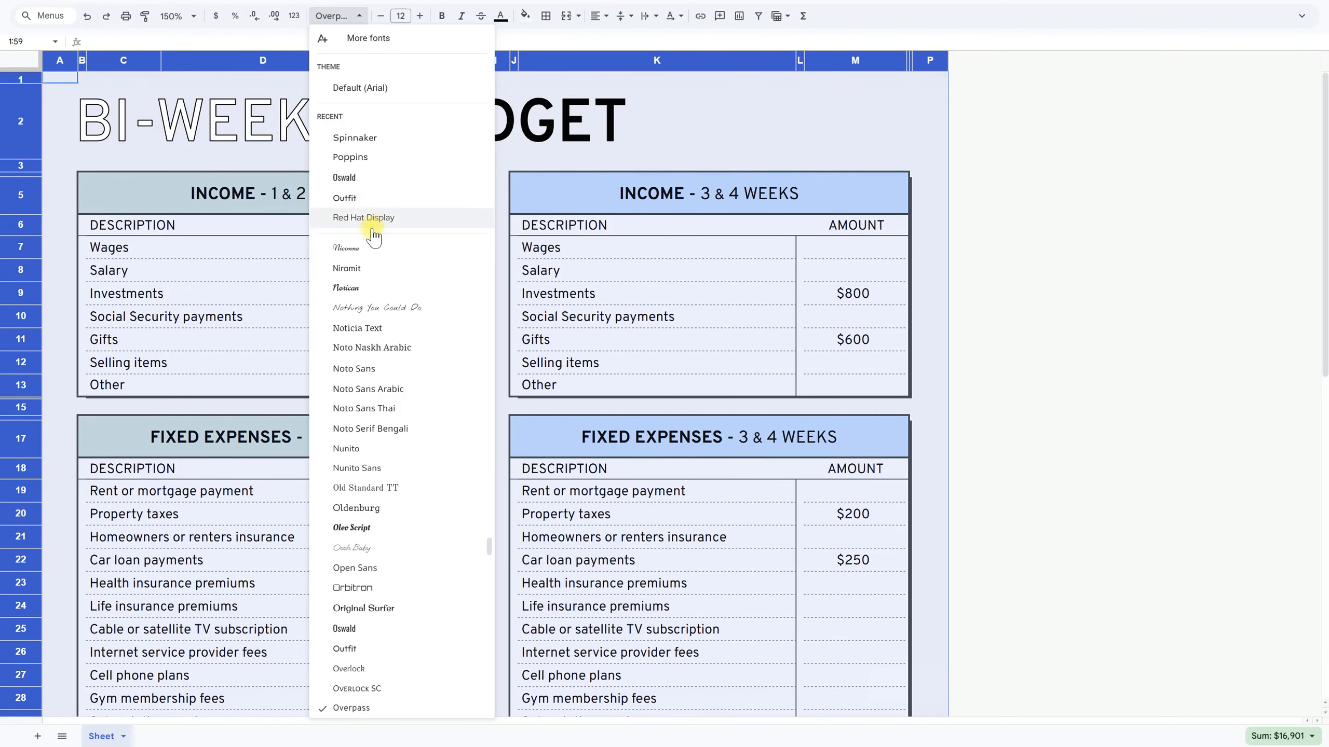
{"action": "left_click", "coordinate": [350, 158]}
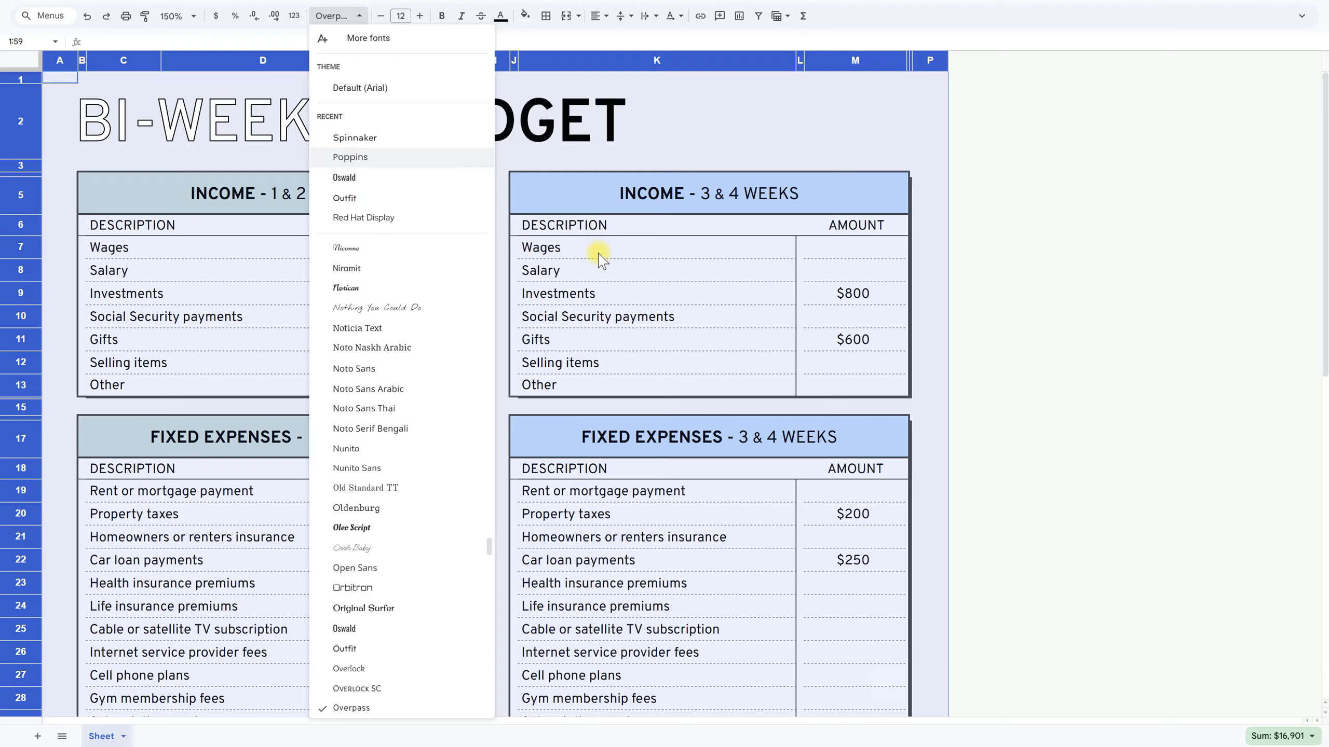
{"action": "left_click", "coordinate": [660, 278]}
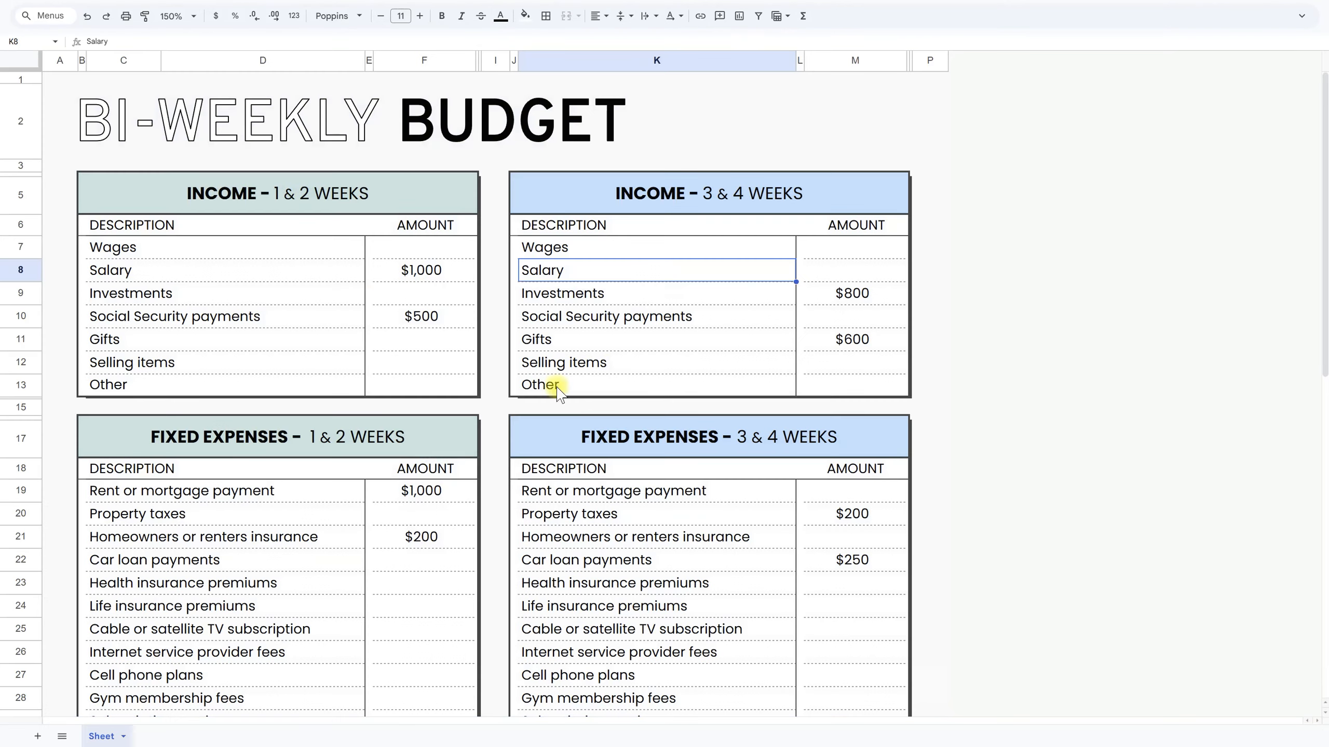
- Duplicate the budget sheet and rename the copy as Month 2
{"action": "left_click", "coordinate": [122, 737]}
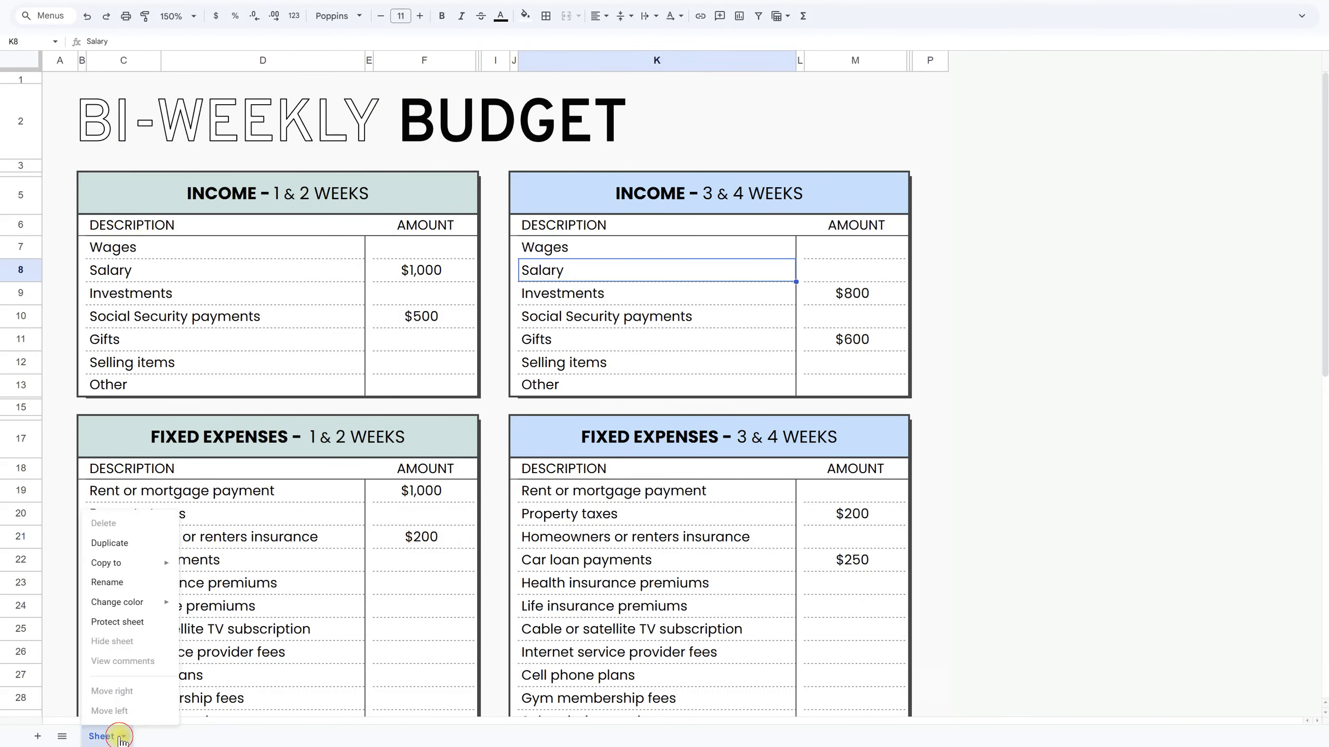
{"action": "left_click", "coordinate": [126, 544]}
{"action": "left_click", "coordinate": [131, 518]}
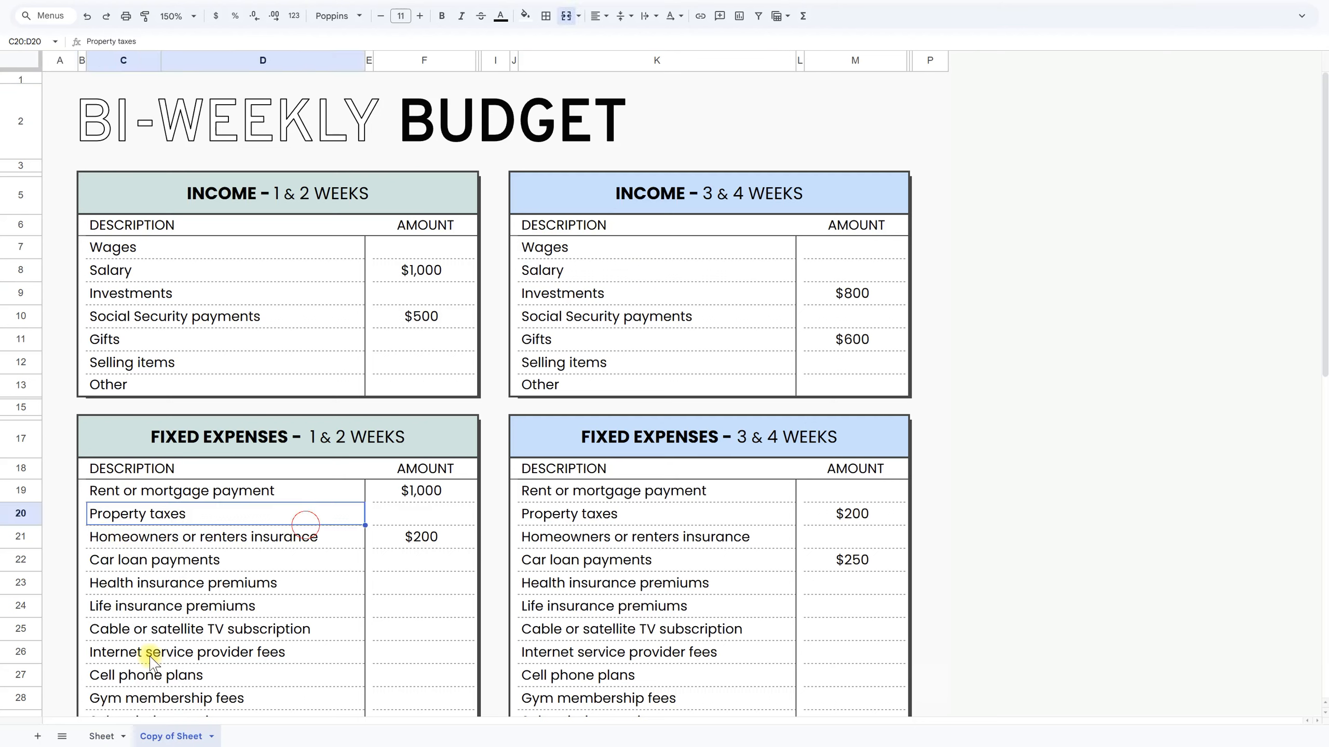
{"action": "double_click", "coordinate": [150, 735]}
{"action": "type", "text": "M"}
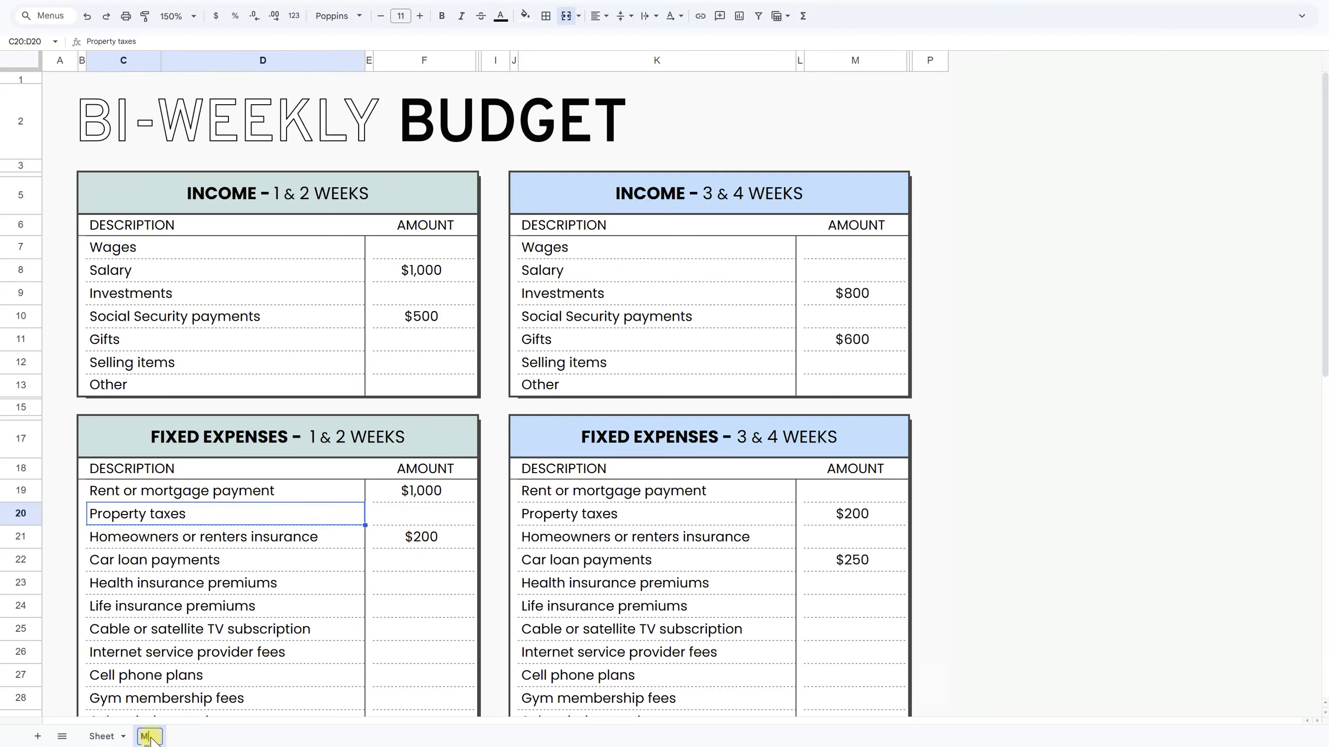
{"action": "type", "text": "onth 2"}
{"action": "left_click", "coordinate": [398, 629]}
- Look through the Month 2 sheet from its fixed expenses to the Budget Summary, and return to the original sheet
{"action": "scroll", "coordinate": [973, 325], "scroll_direction": "down", "scroll_amount": 5}
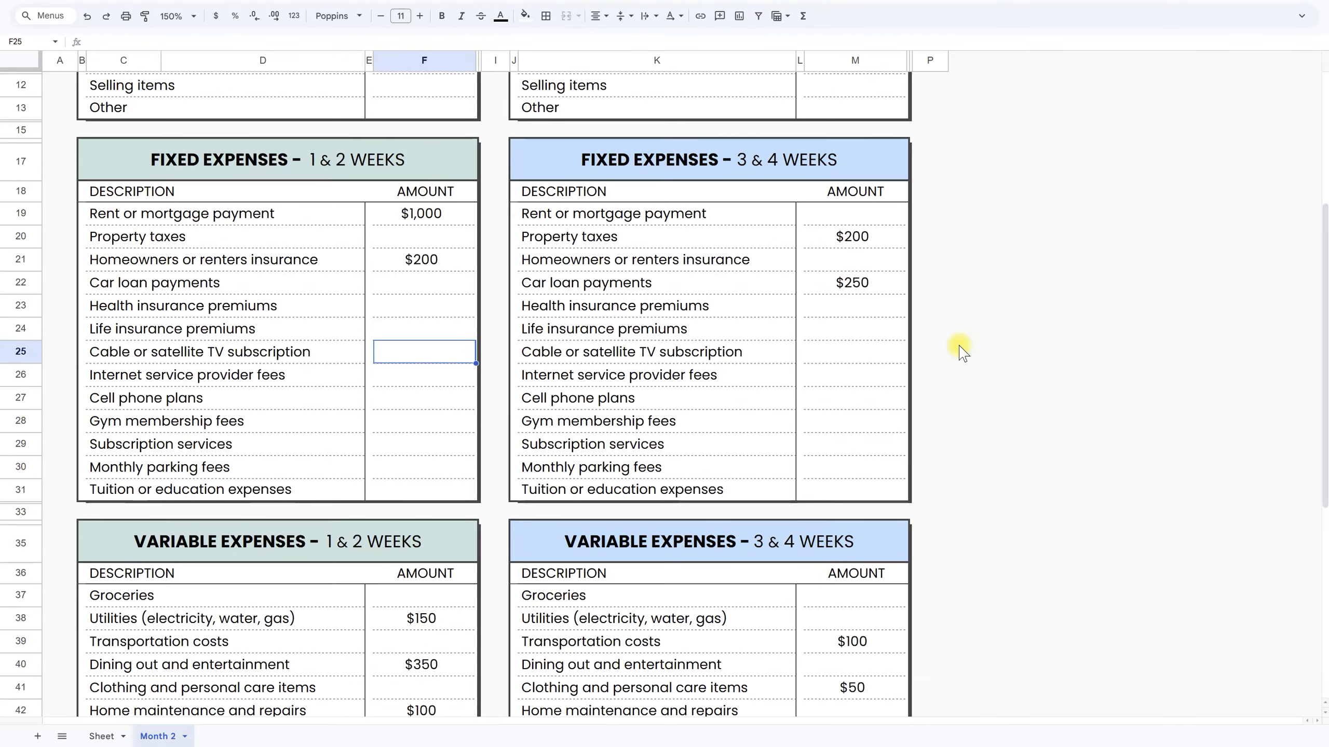
{"action": "scroll", "coordinate": [960, 356], "scroll_direction": "down", "scroll_amount": 5}
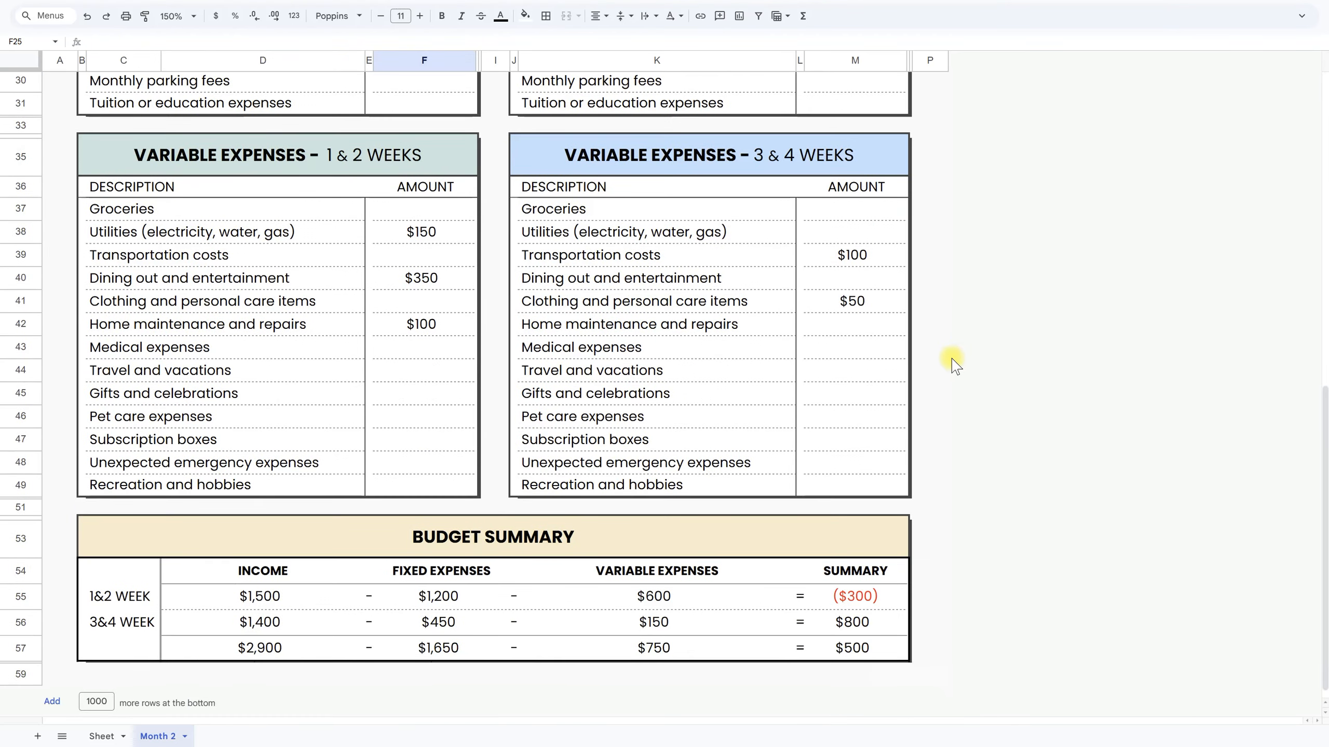
{"action": "scroll", "coordinate": [952, 361], "scroll_direction": "up", "scroll_amount": 10}
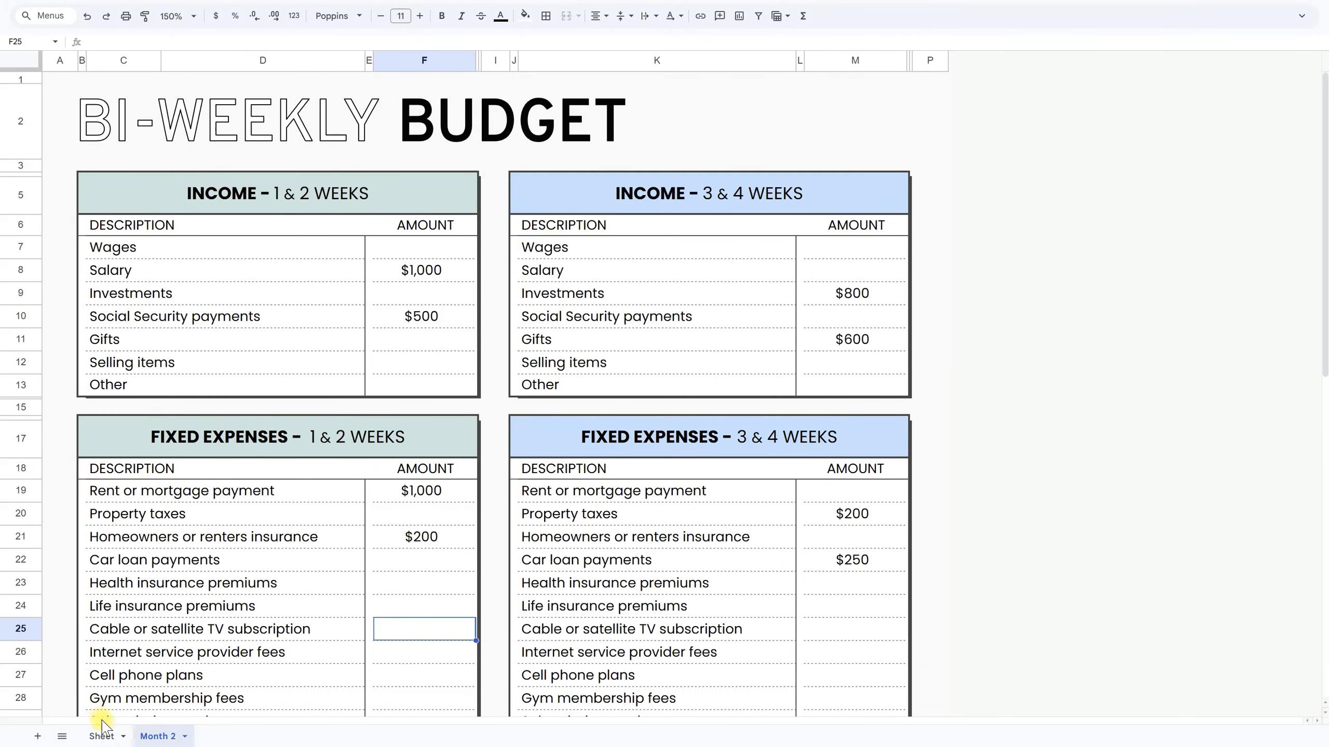
{"action": "left_click", "coordinate": [104, 737]}
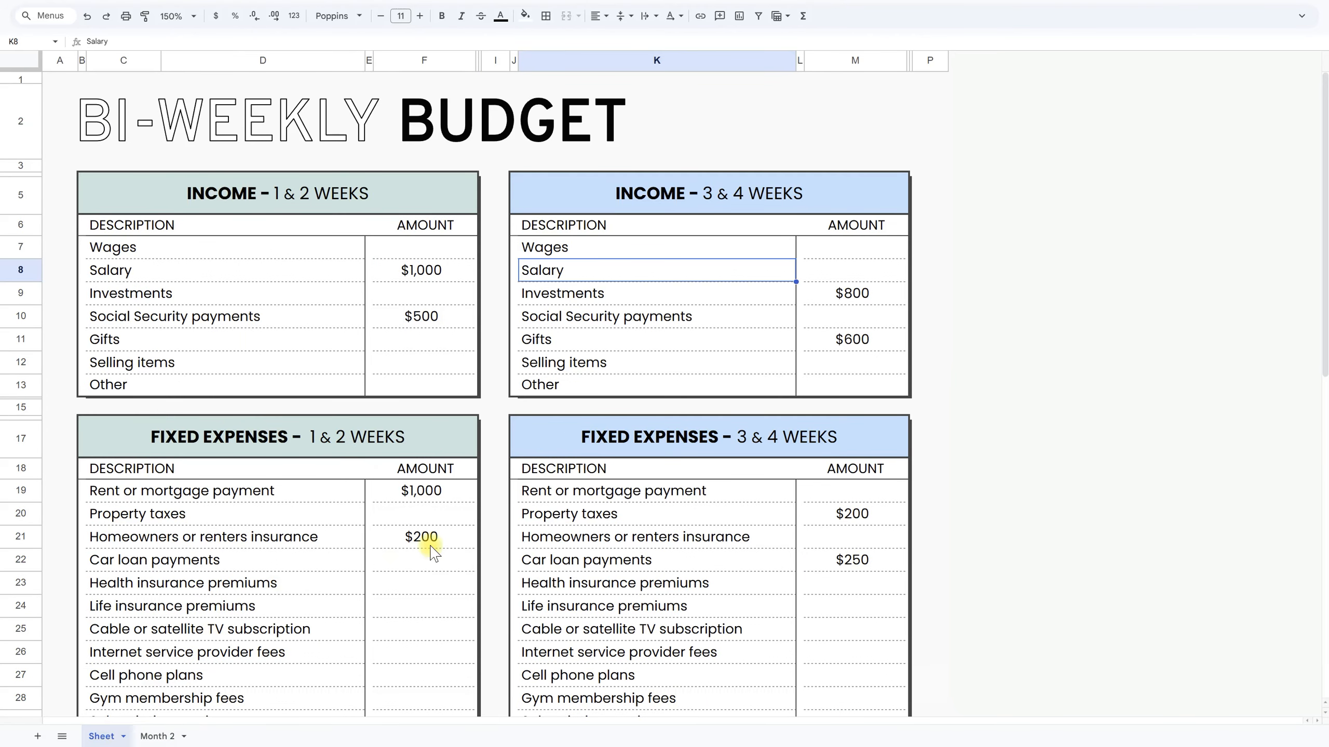